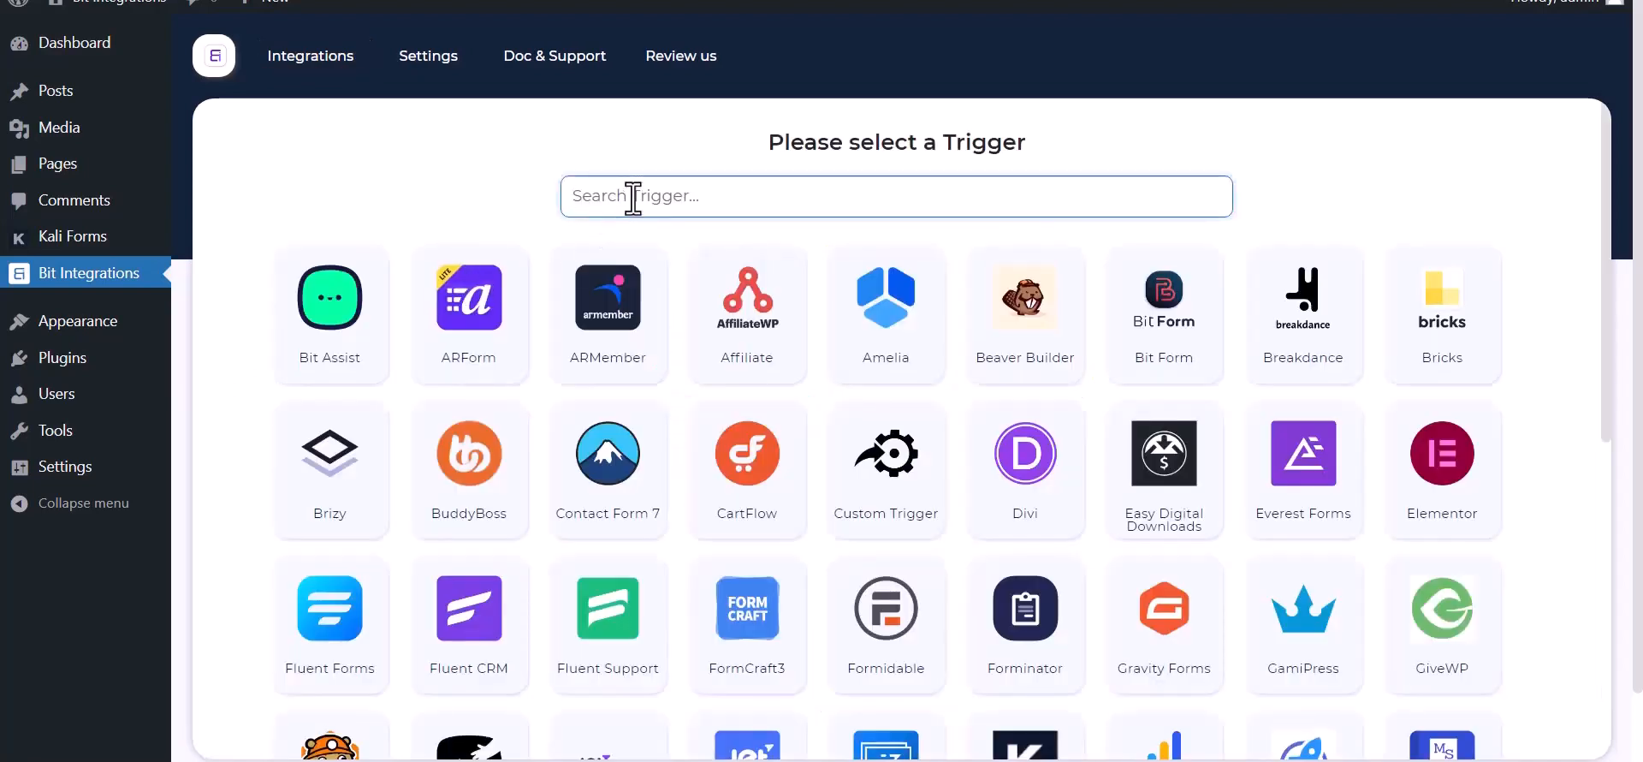
Step: Set Kali Forms as the trigger, copy its webhook URL and start fetching test data
{"action": "type", "text": "ka"}
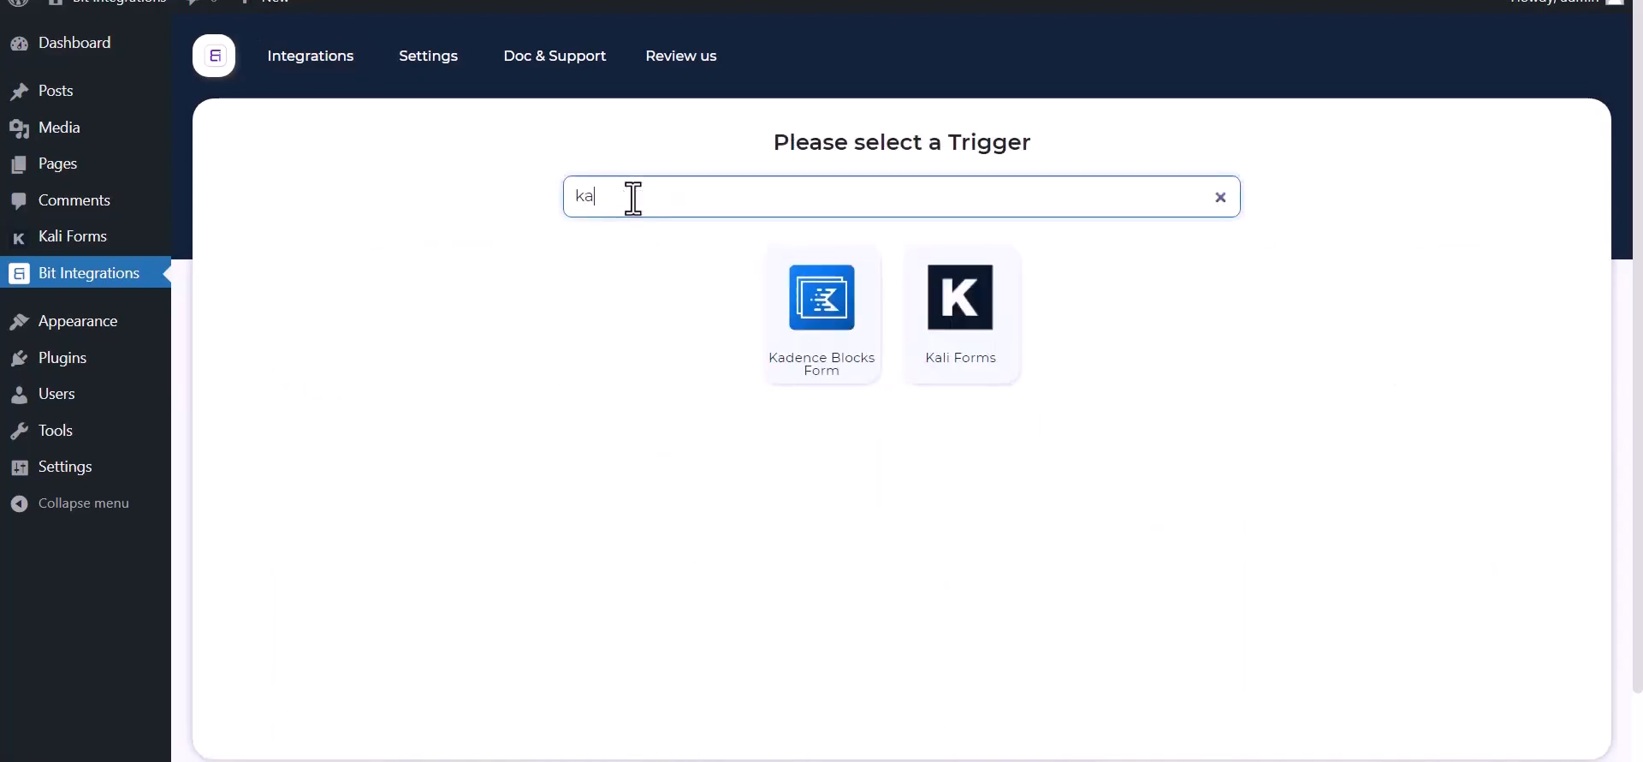
{"action": "left_click", "coordinate": [974, 352]}
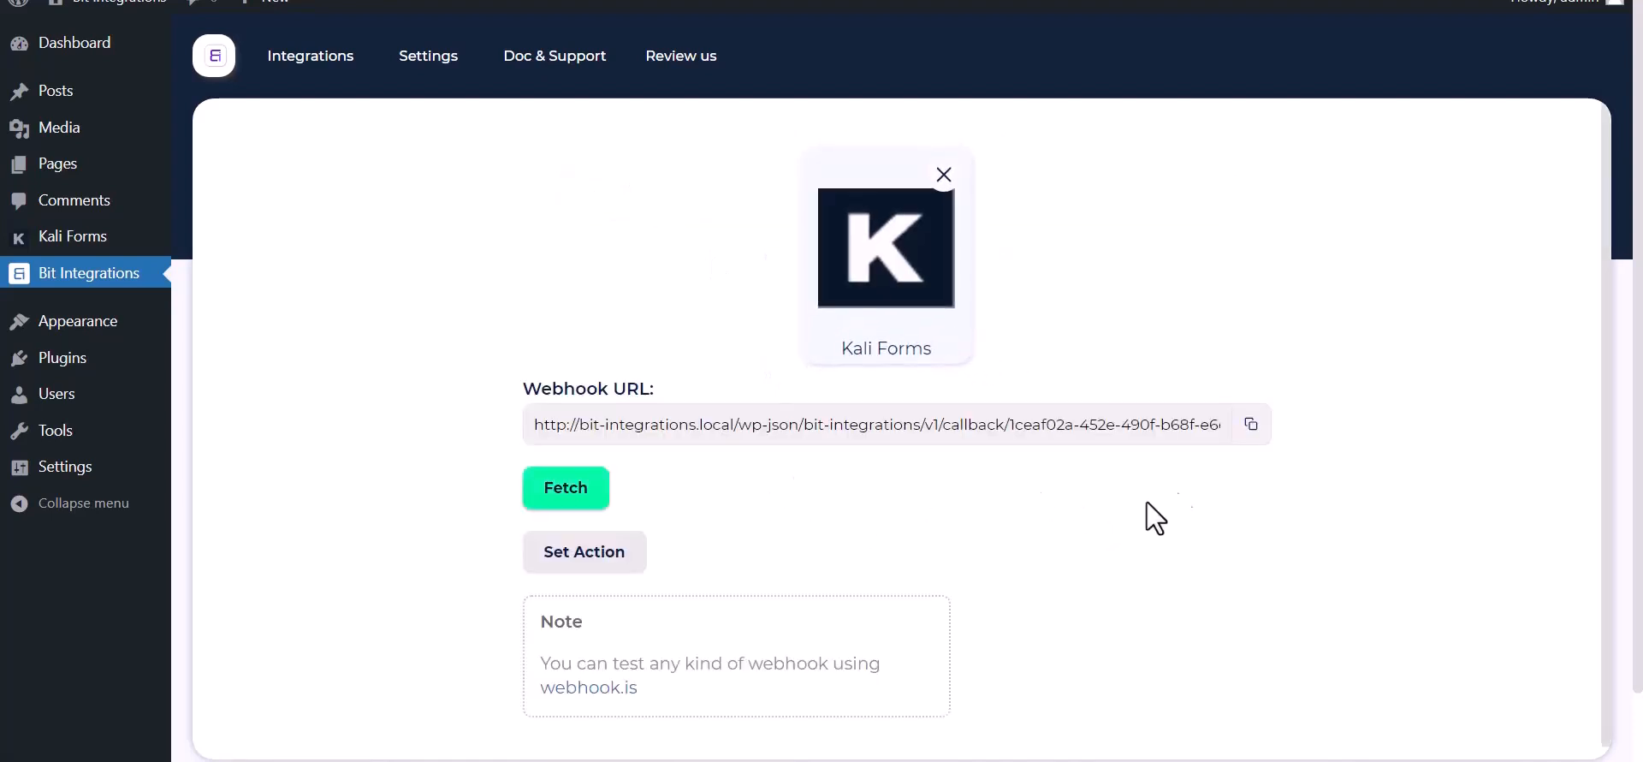
{"action": "left_click", "coordinate": [1251, 423]}
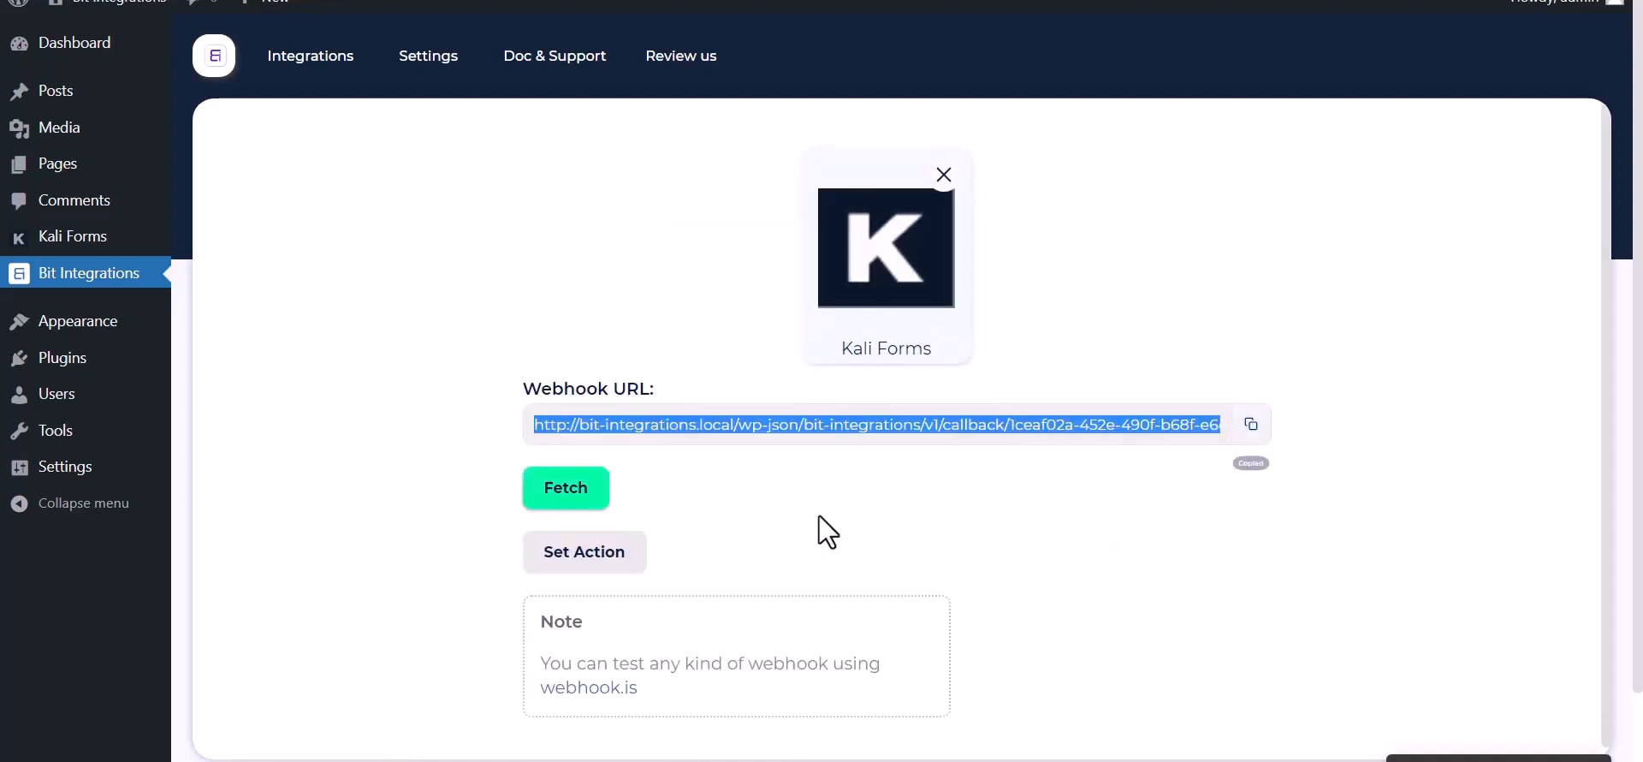
{"action": "left_click", "coordinate": [547, 501]}
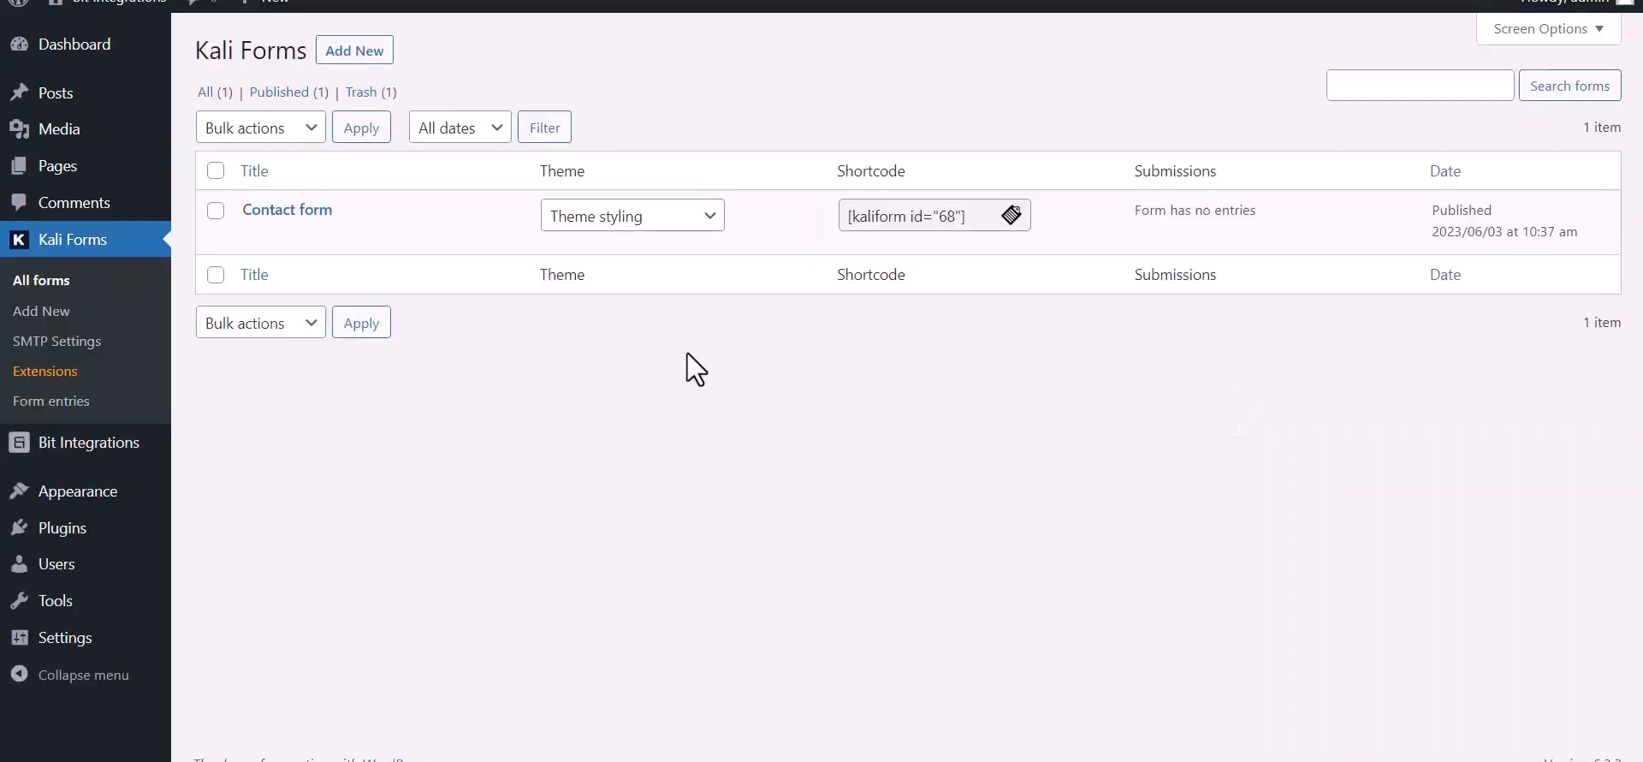
Step: Open the Contact form's Web Hooks settings in Kali Forms
{"action": "mouse_move", "coordinate": [260, 250]}
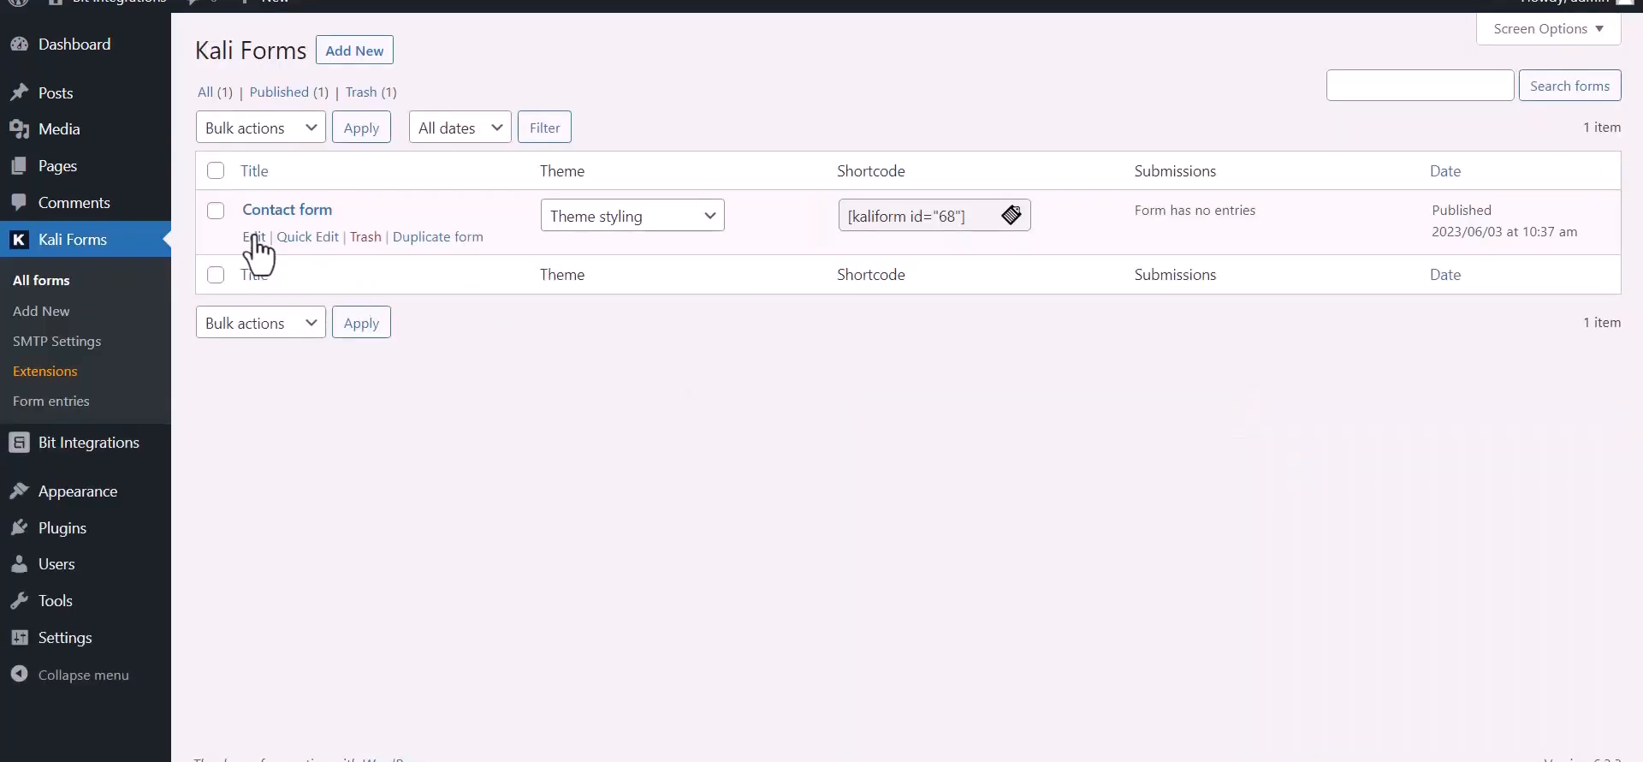
{"action": "left_click", "coordinate": [254, 237]}
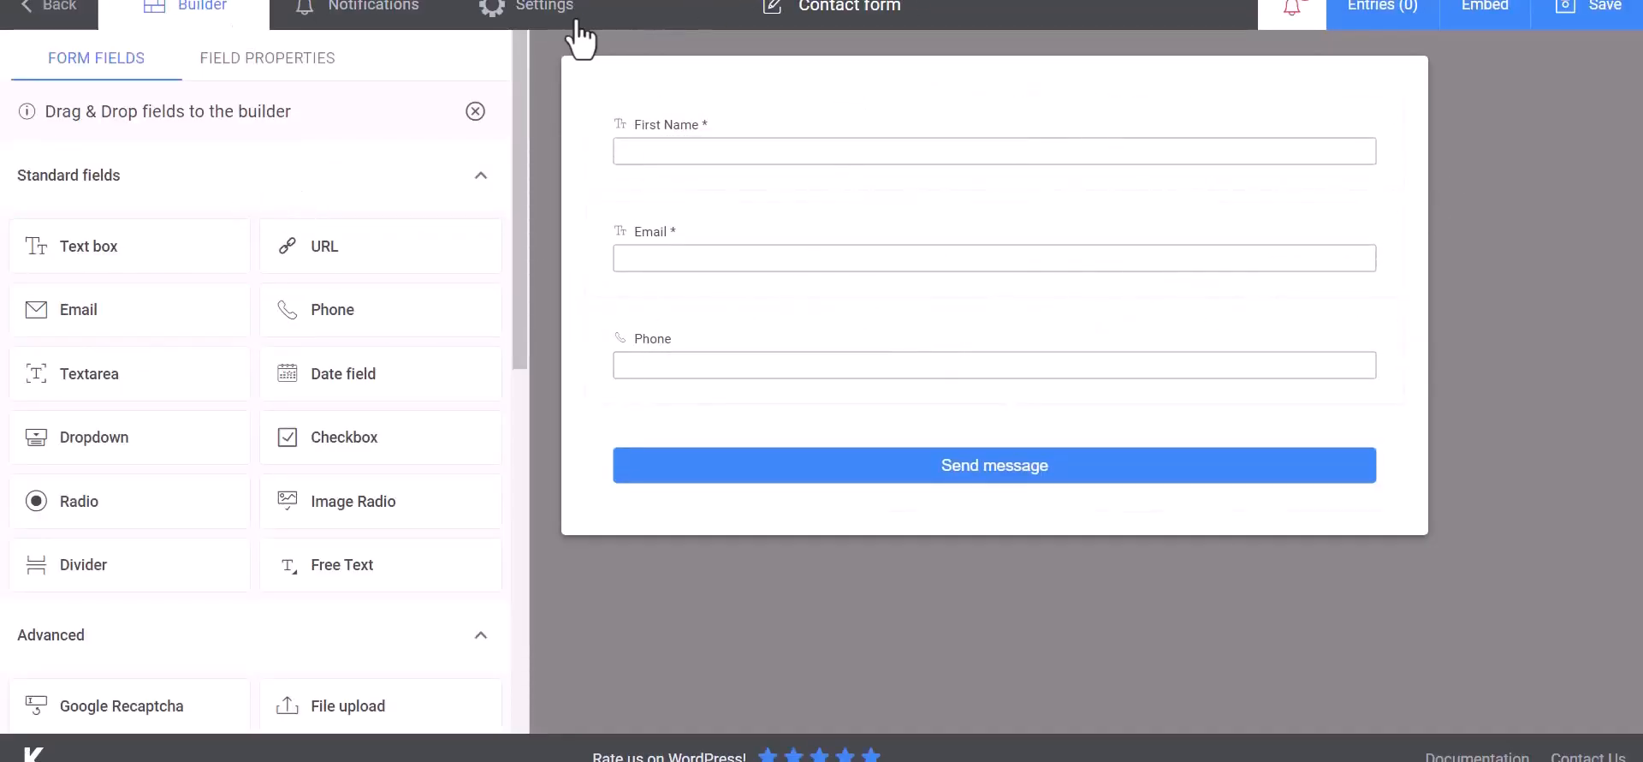
{"action": "left_click", "coordinate": [552, 13]}
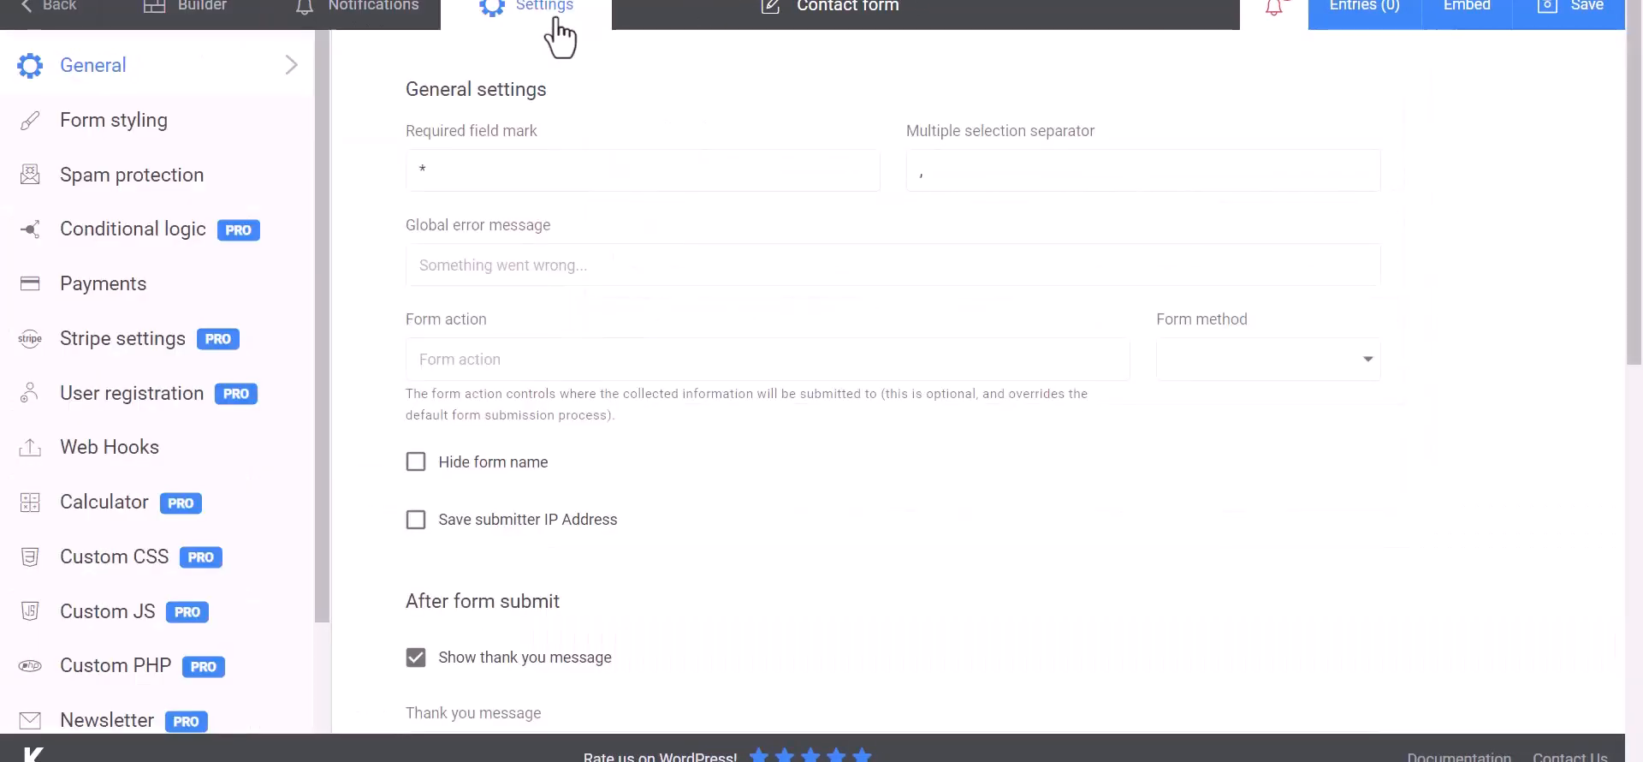
{"action": "left_click", "coordinate": [72, 448]}
Step: Create a 'Bit Integrations' webhook and paste the copied Bit Integrations URL as its payload URL
{"action": "left_click", "coordinate": [517, 171]}
{"action": "type", "text": "Bit Integrat"}
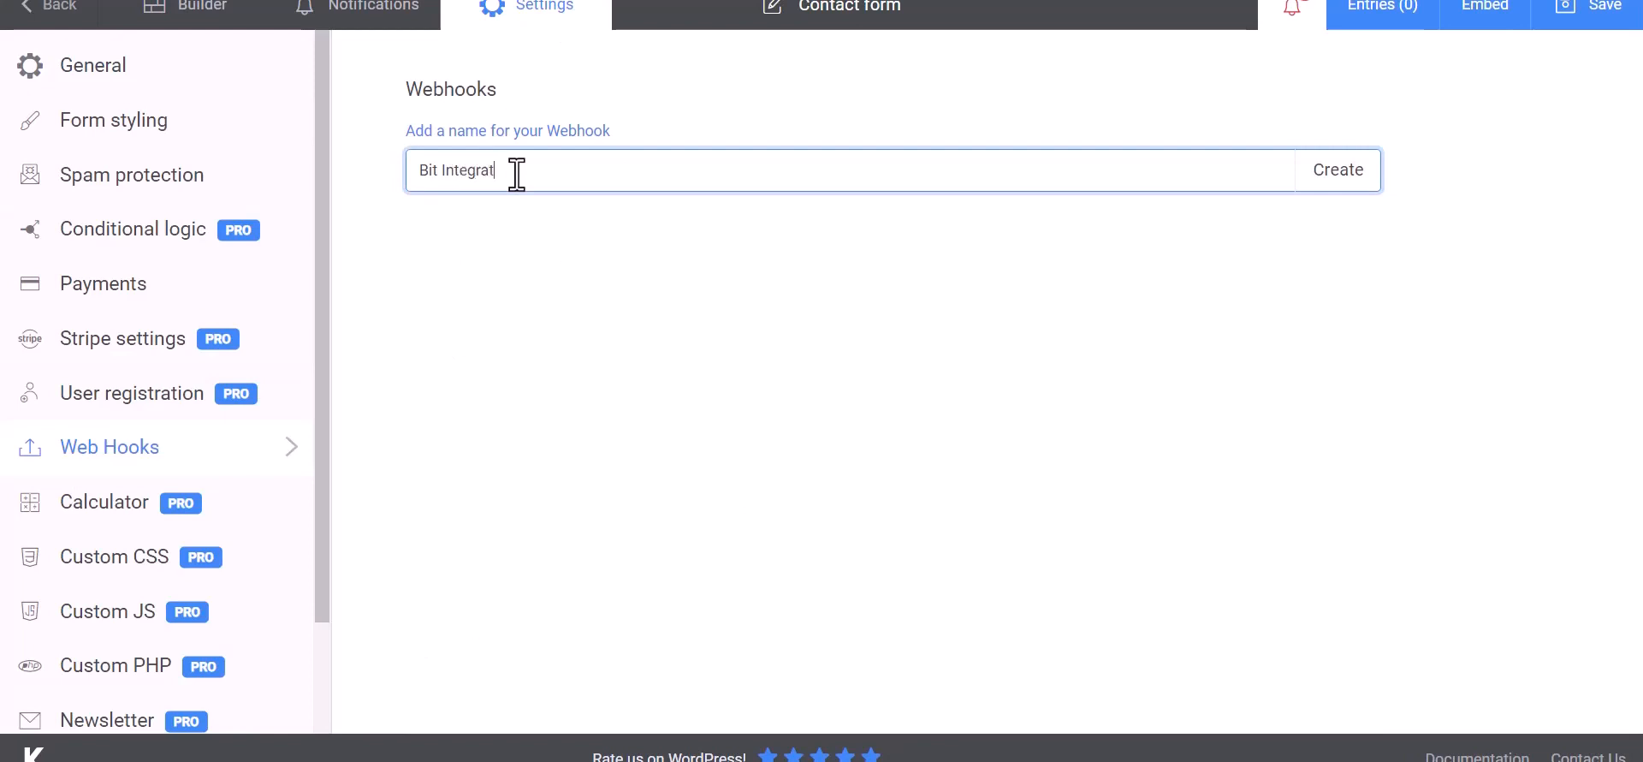
{"action": "type", "text": "ions"}
{"action": "left_click", "coordinate": [1340, 181]}
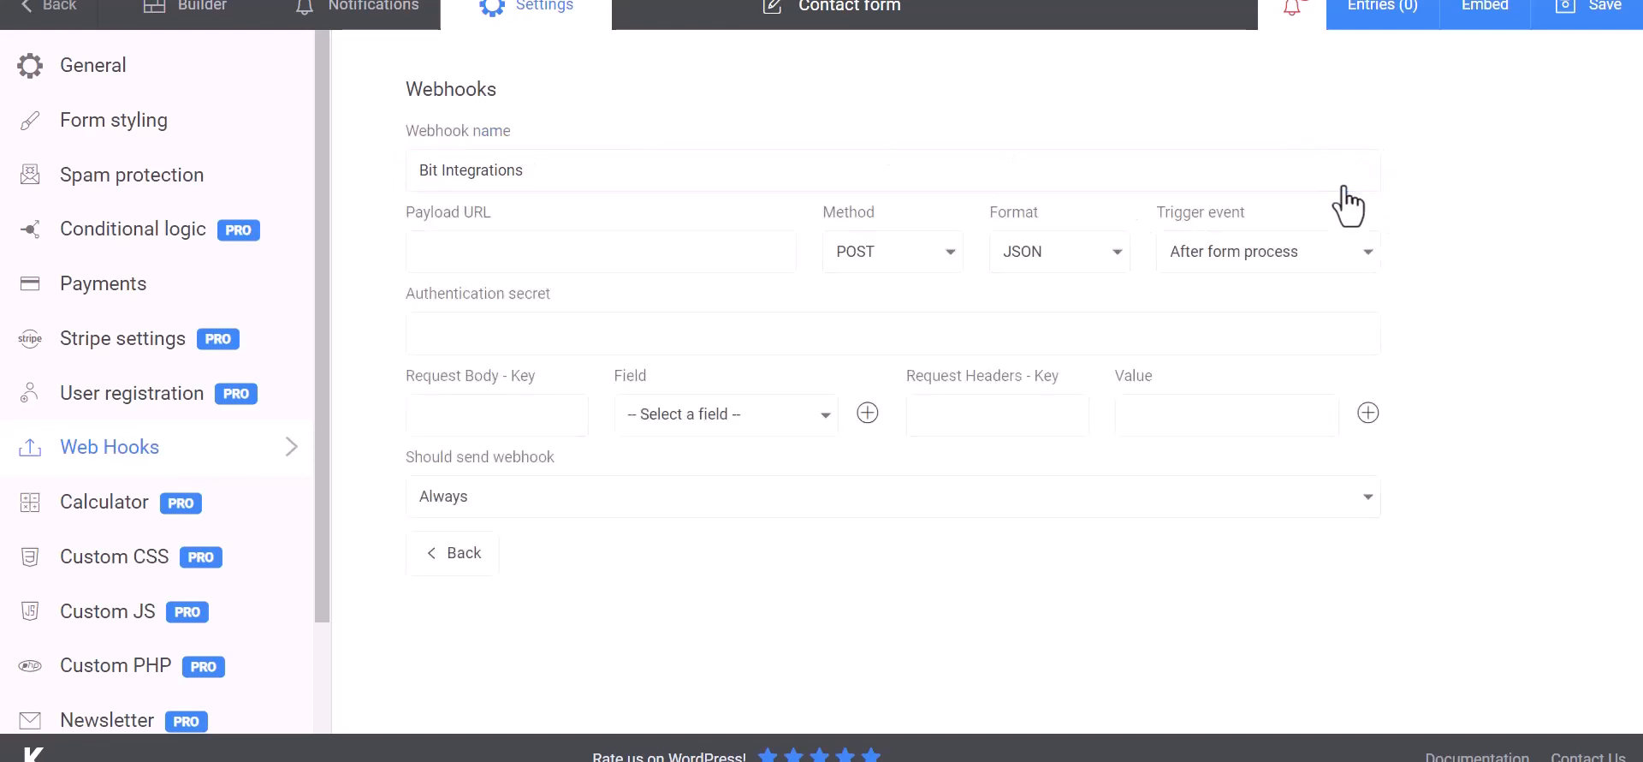
{"action": "left_click", "coordinate": [516, 250]}
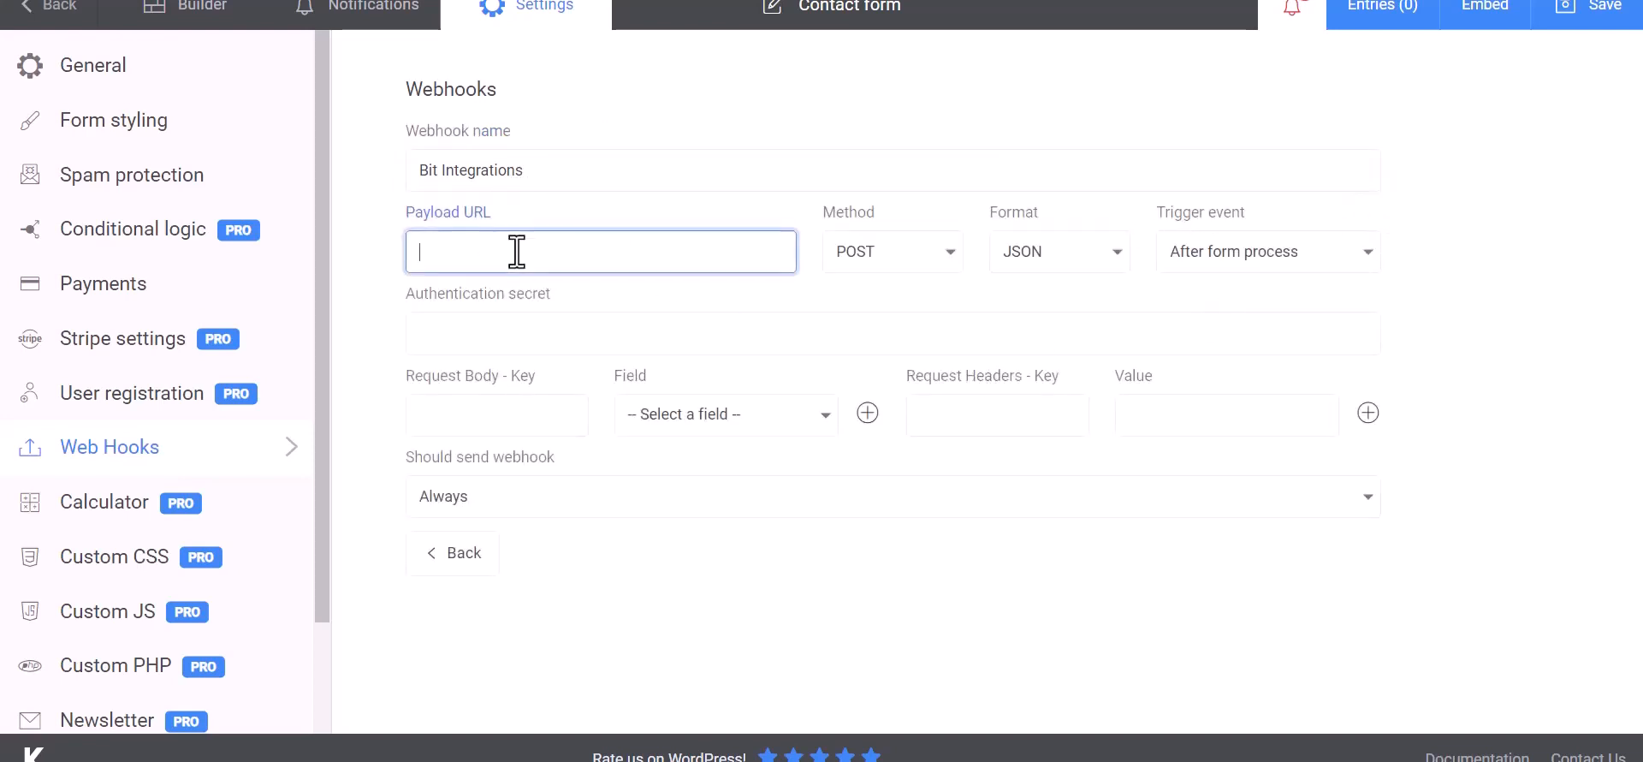
{"action": "key", "text": "ctrl+v"}
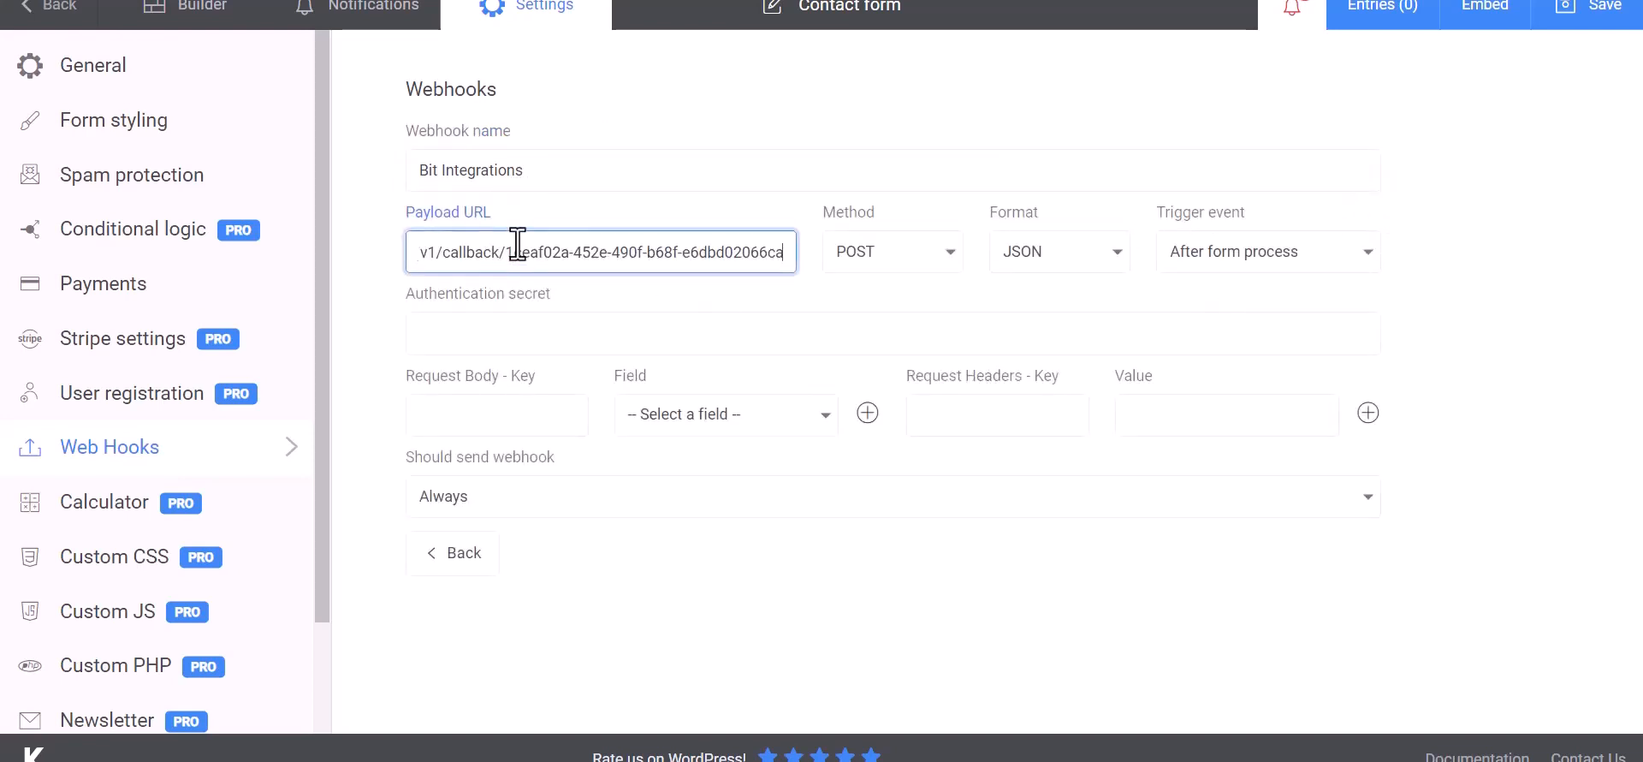
Step: Map request body key Name to First Name and Email to the Email field
{"action": "left_click", "coordinate": [514, 415]}
{"action": "left_click", "coordinate": [634, 432]}
{"action": "left_click", "coordinate": [689, 462]}
{"action": "left_click", "coordinate": [549, 421]}
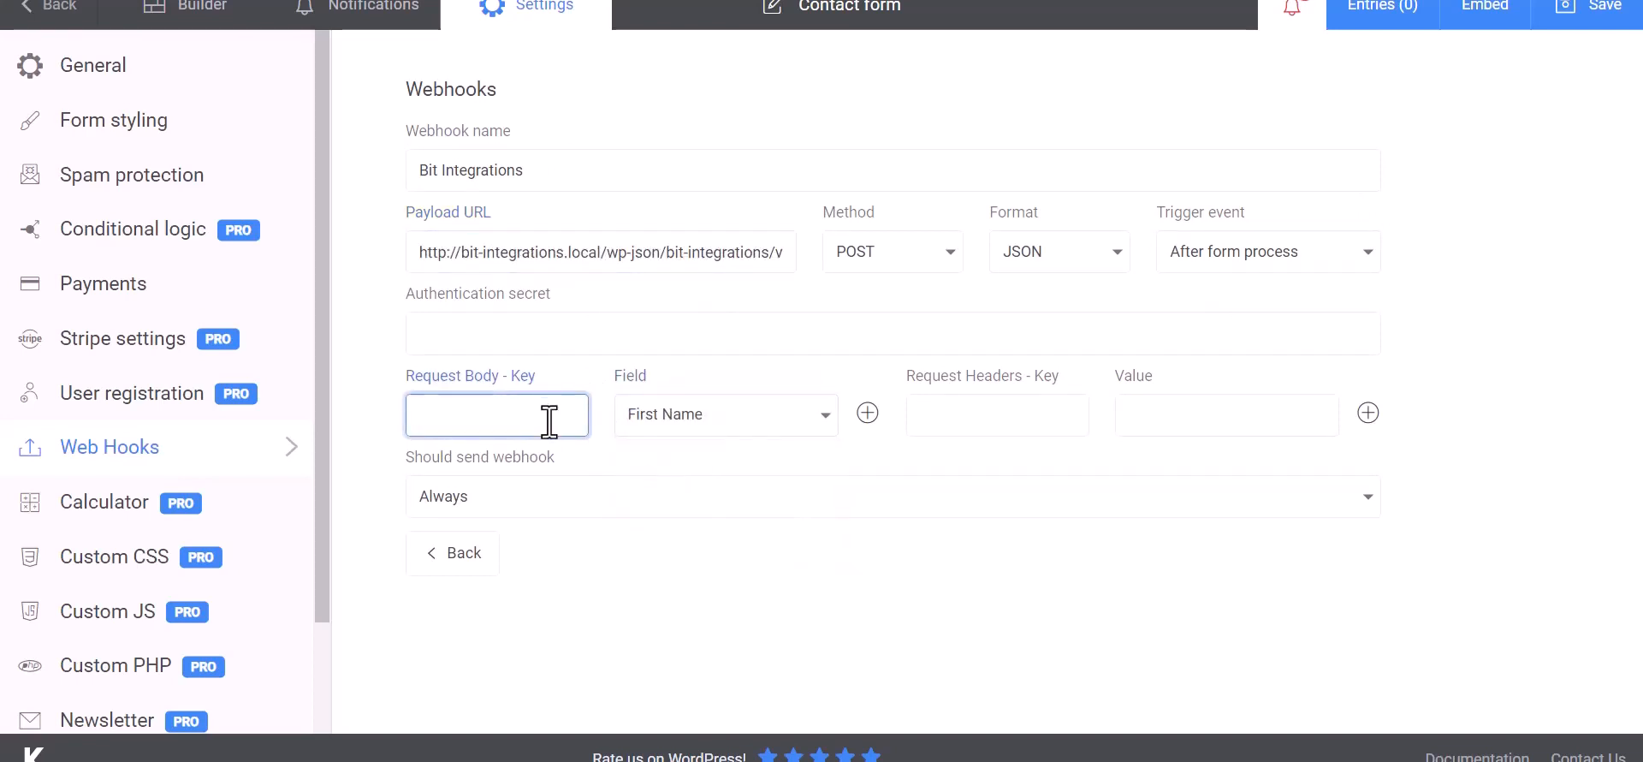
{"action": "left_click", "coordinate": [867, 413]}
{"action": "left_click", "coordinate": [714, 471]}
{"action": "left_click", "coordinate": [660, 546]}
{"action": "left_click", "coordinate": [551, 474]}
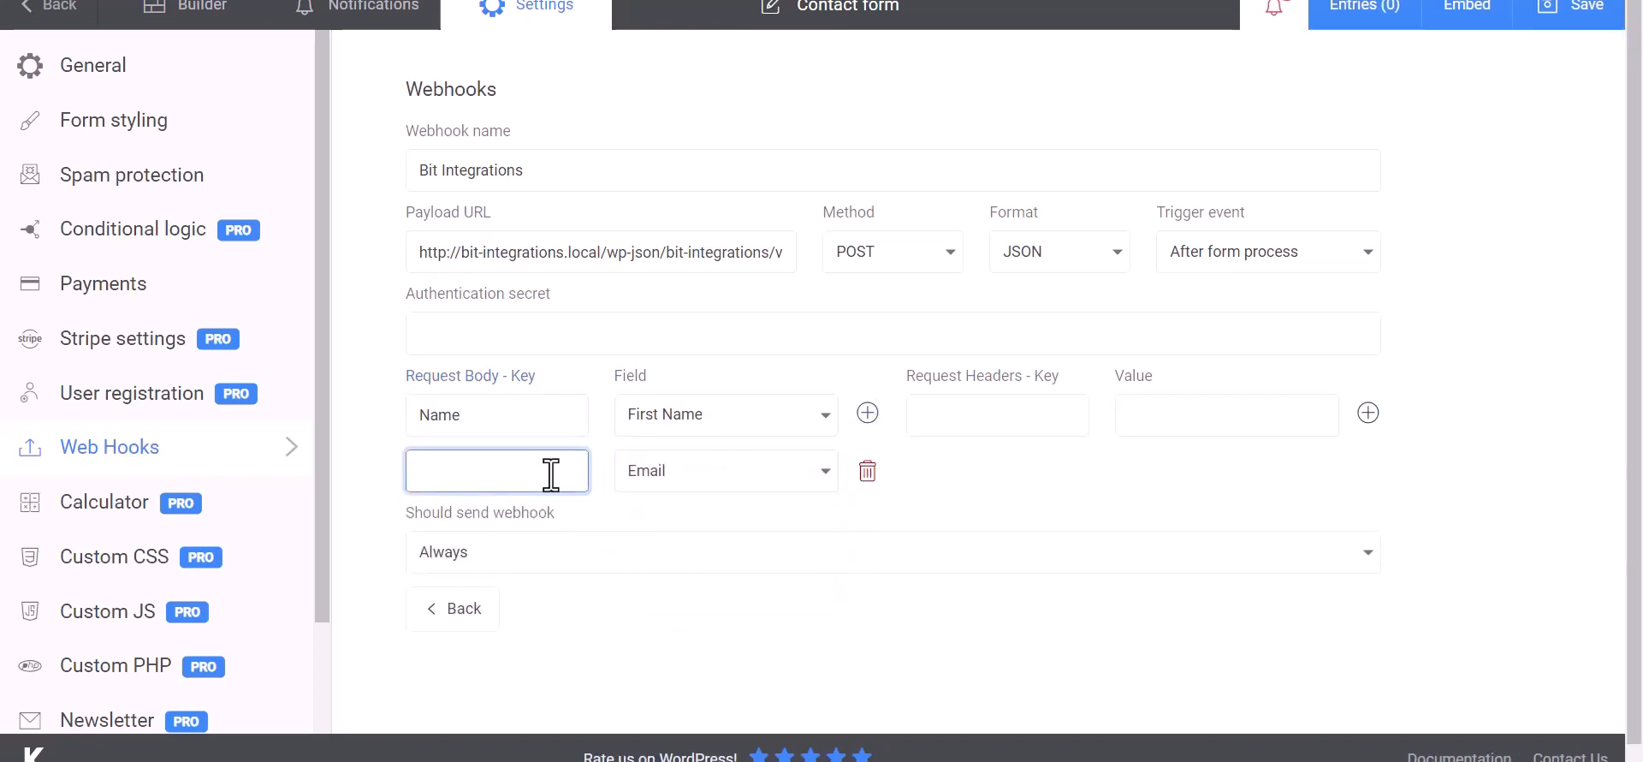
Step: Add a Phone body key mapped to the Phone field and save the form
{"action": "left_click", "coordinate": [868, 413]}
{"action": "left_click", "coordinate": [729, 535]}
{"action": "left_click", "coordinate": [671, 640]}
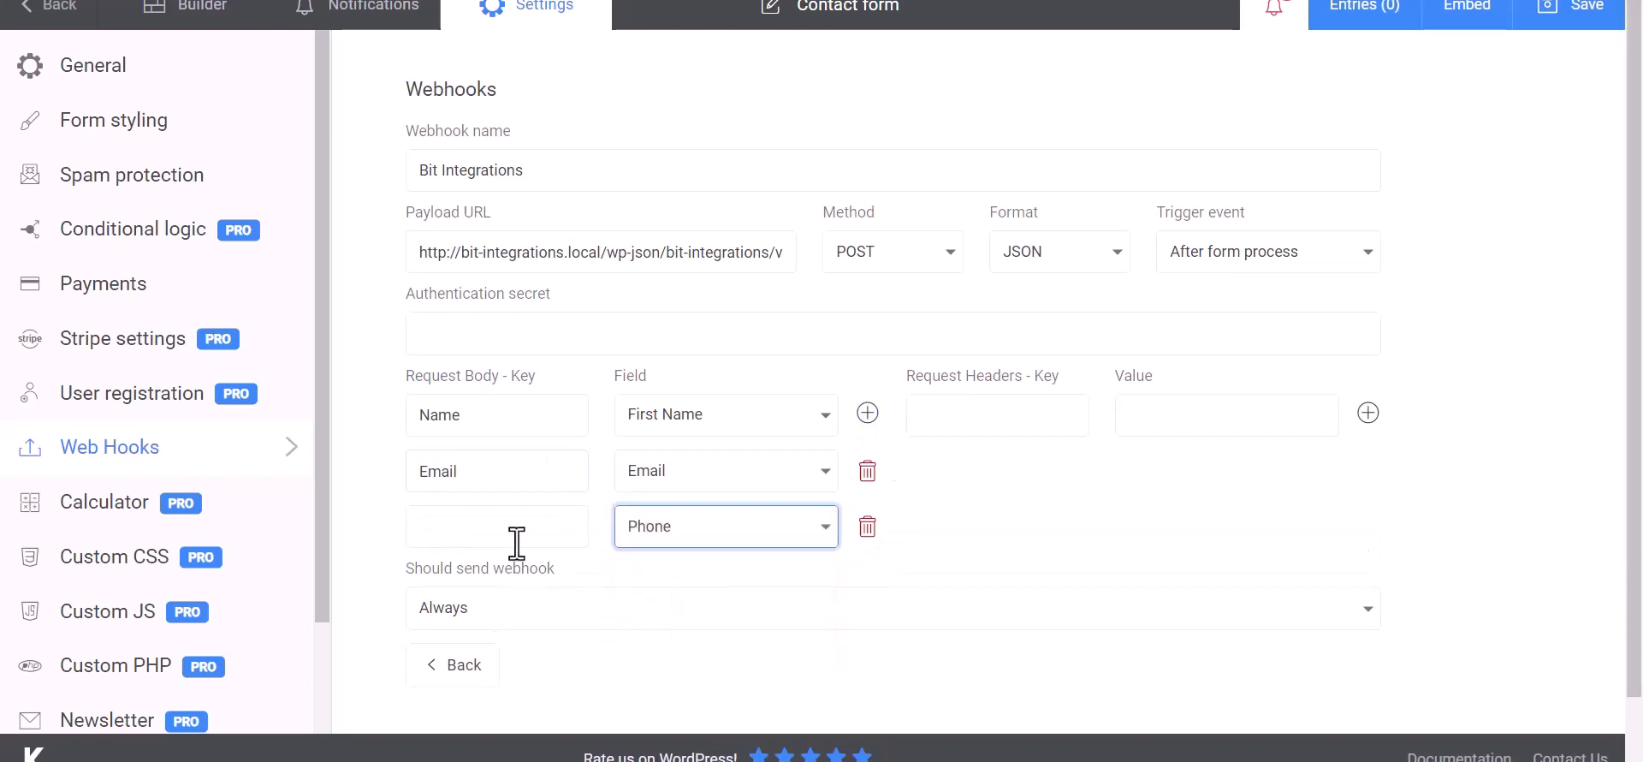
{"action": "left_click", "coordinate": [517, 543]}
{"action": "type", "text": "Phone"}
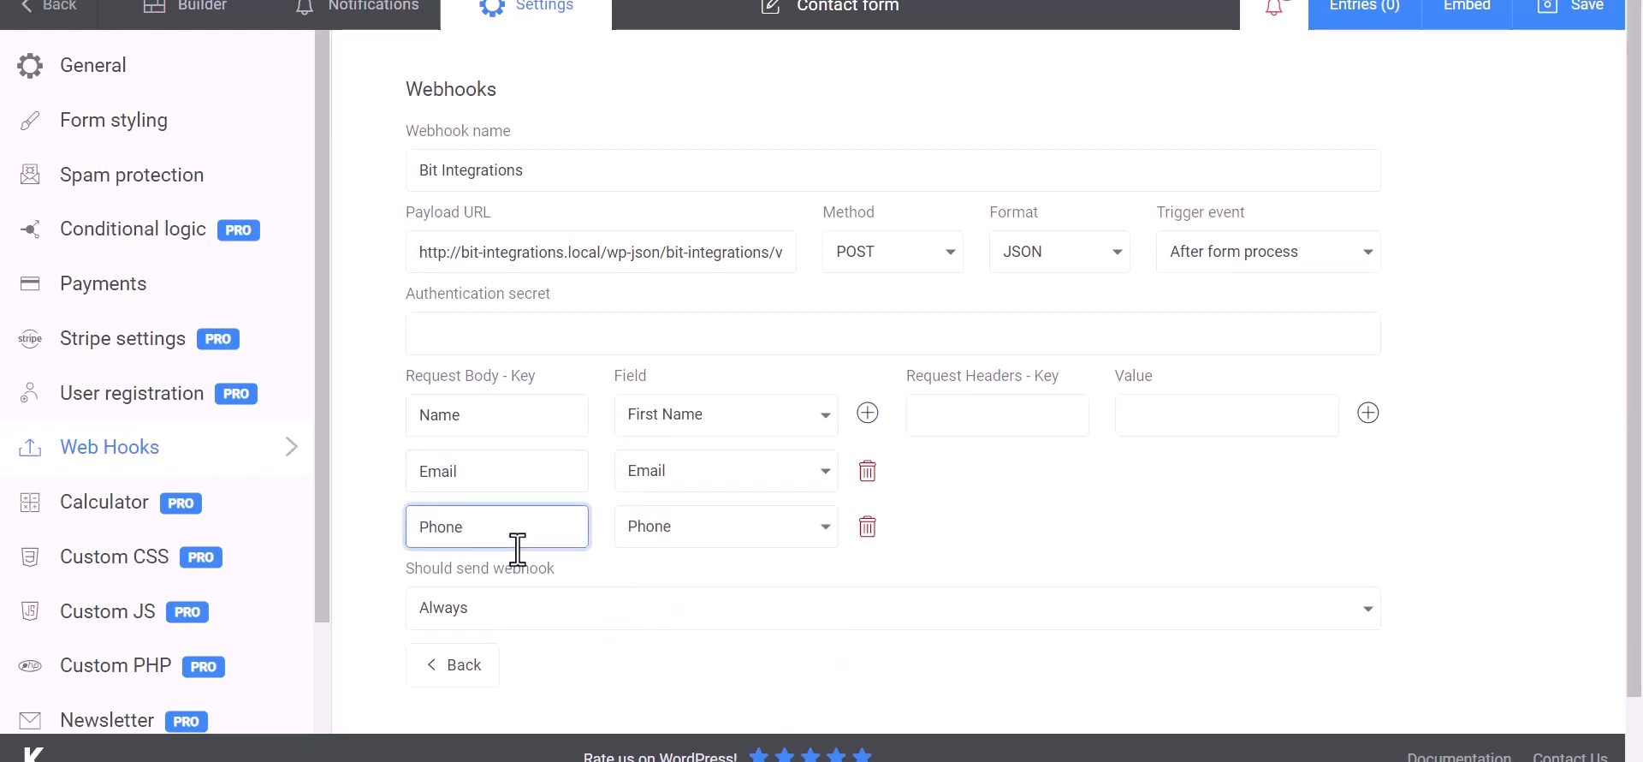
{"action": "left_click", "coordinate": [1096, 497]}
{"action": "scroll", "coordinate": [1034, 492], "scroll_direction": "down", "scroll_amount": 1}
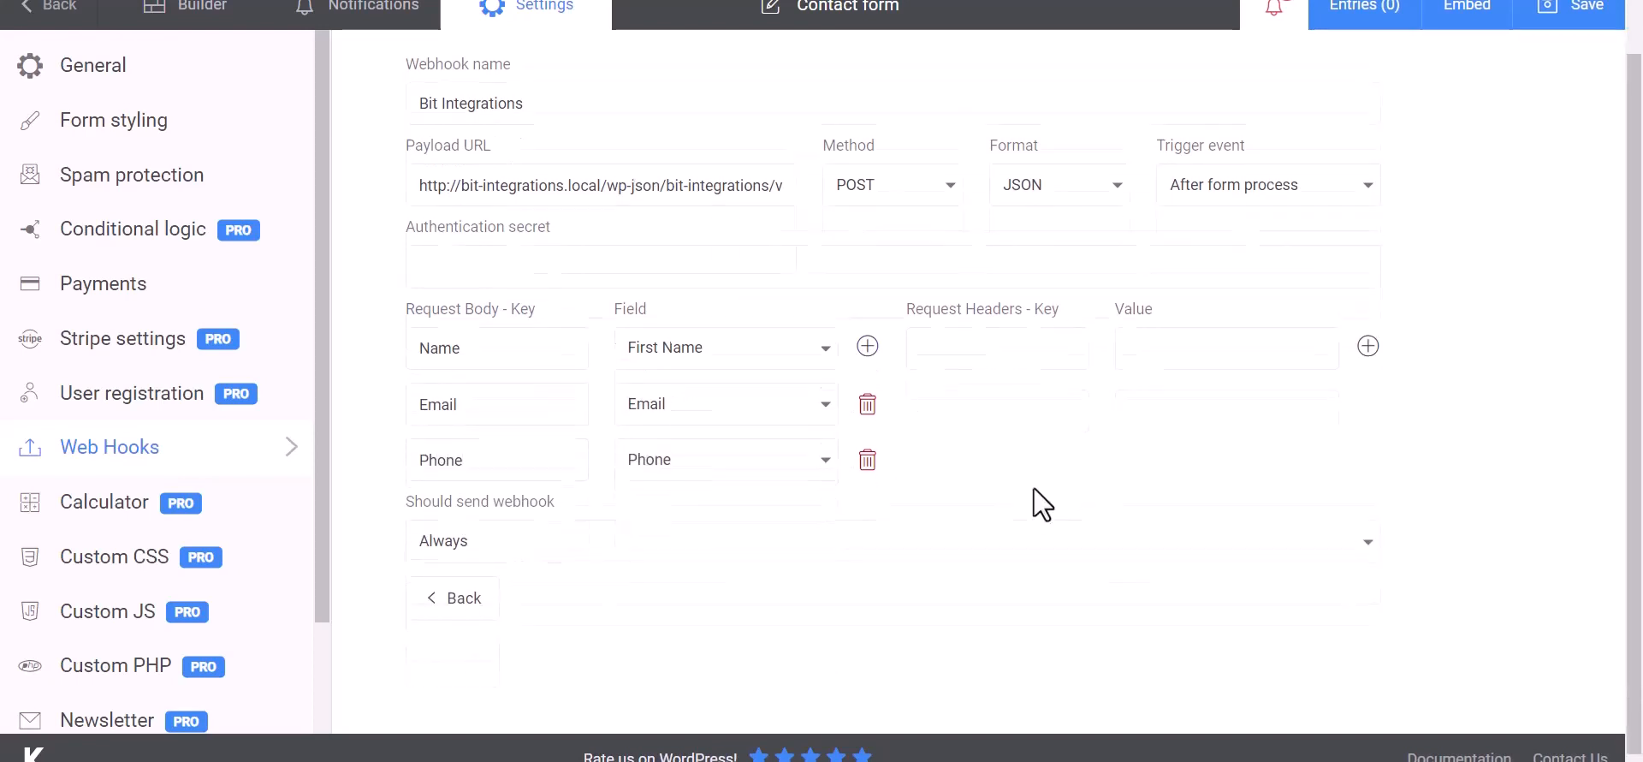
{"action": "left_click", "coordinate": [1577, 12]}
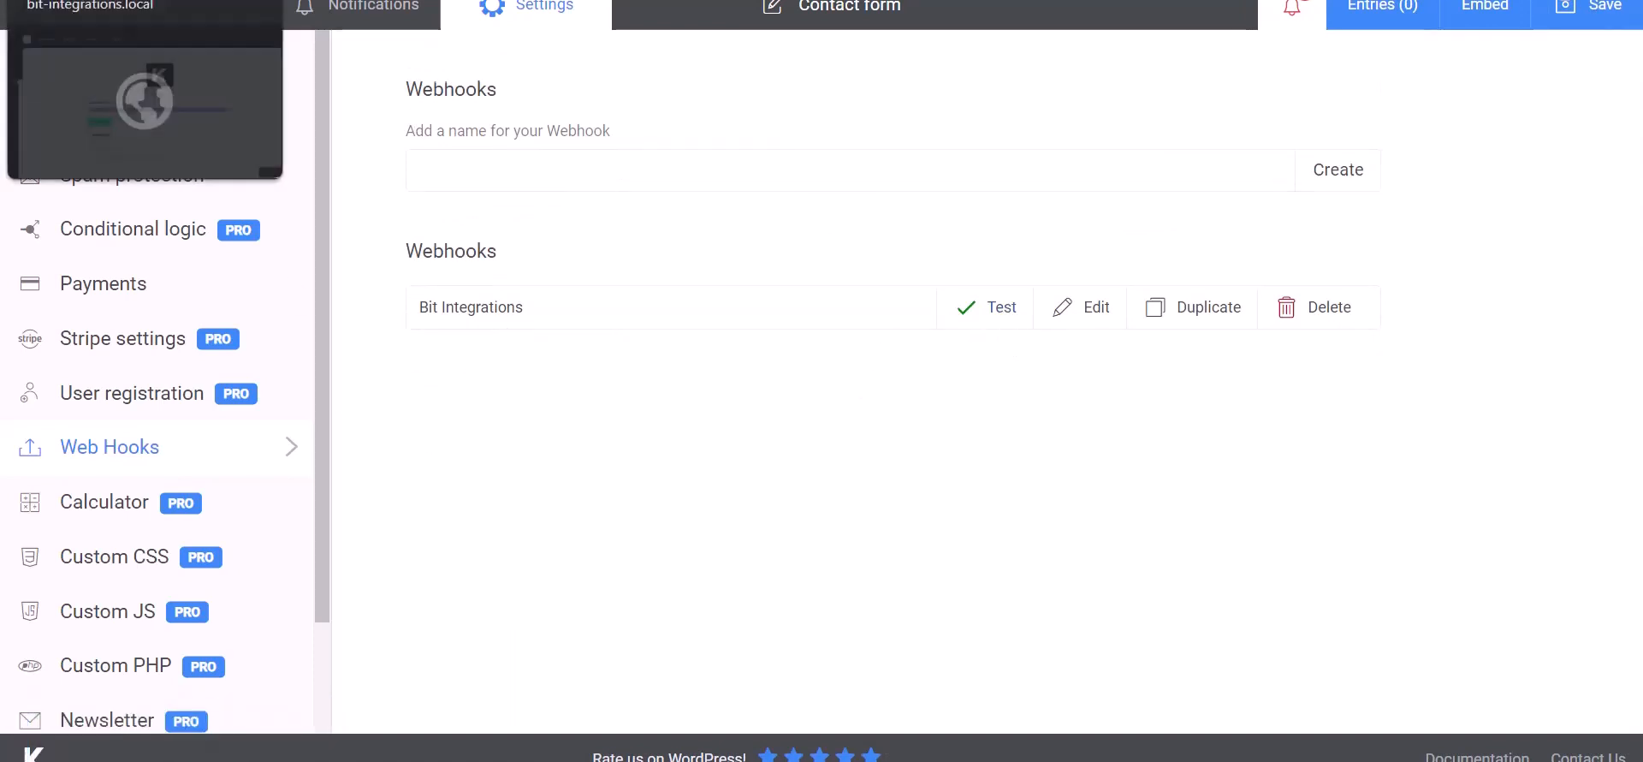
Step: Review the fetched Kali Forms data in Bit Integrations for Name, Email and Phone
{"action": "left_click", "coordinate": [111, 1]}
{"action": "scroll", "coordinate": [838, 625], "scroll_direction": "down", "scroll_amount": 10}
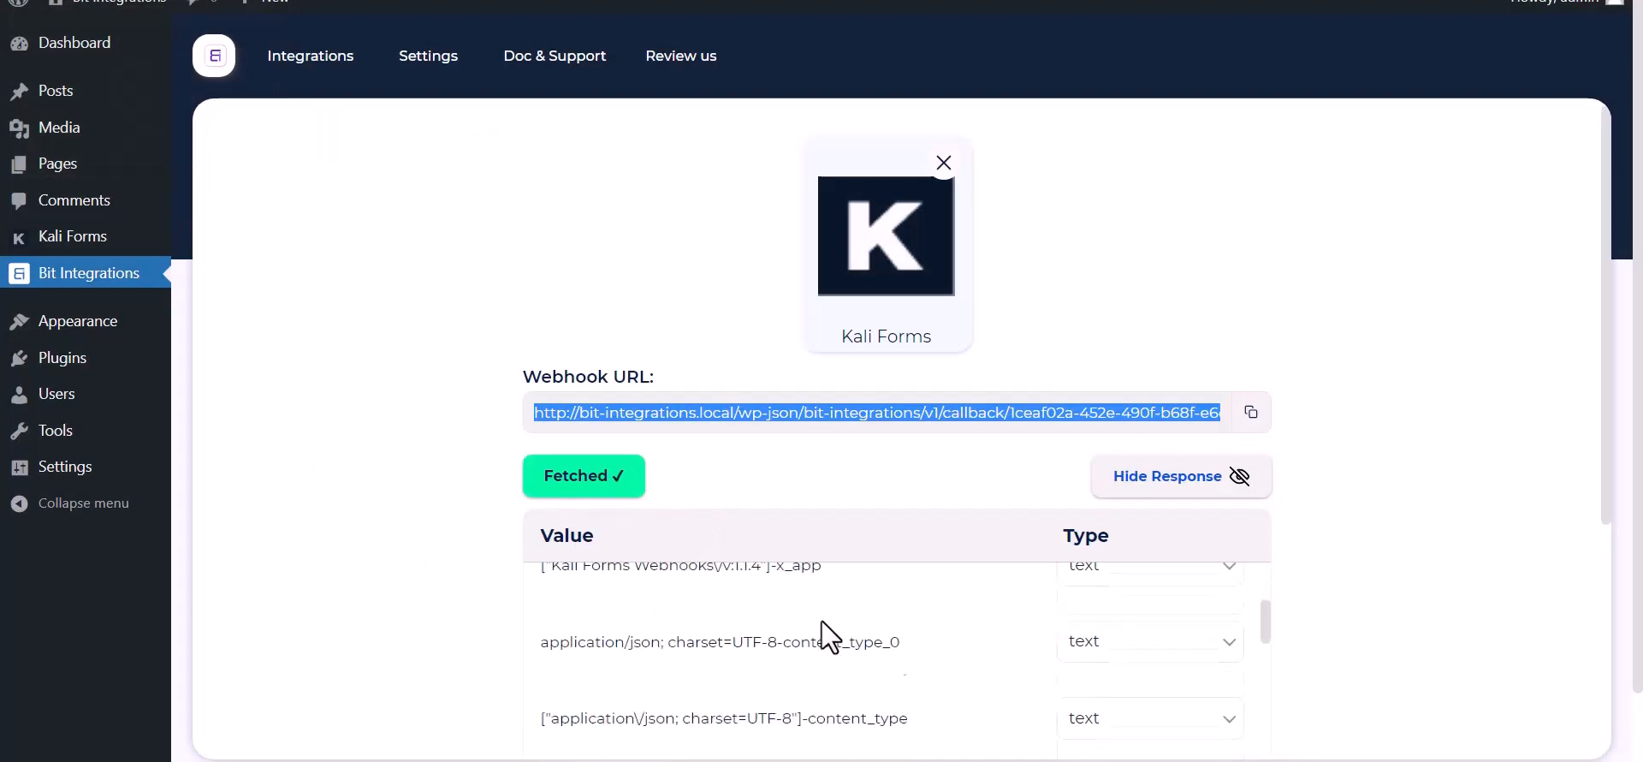
{"action": "scroll", "coordinate": [718, 691], "scroll_direction": "down", "scroll_amount": 3}
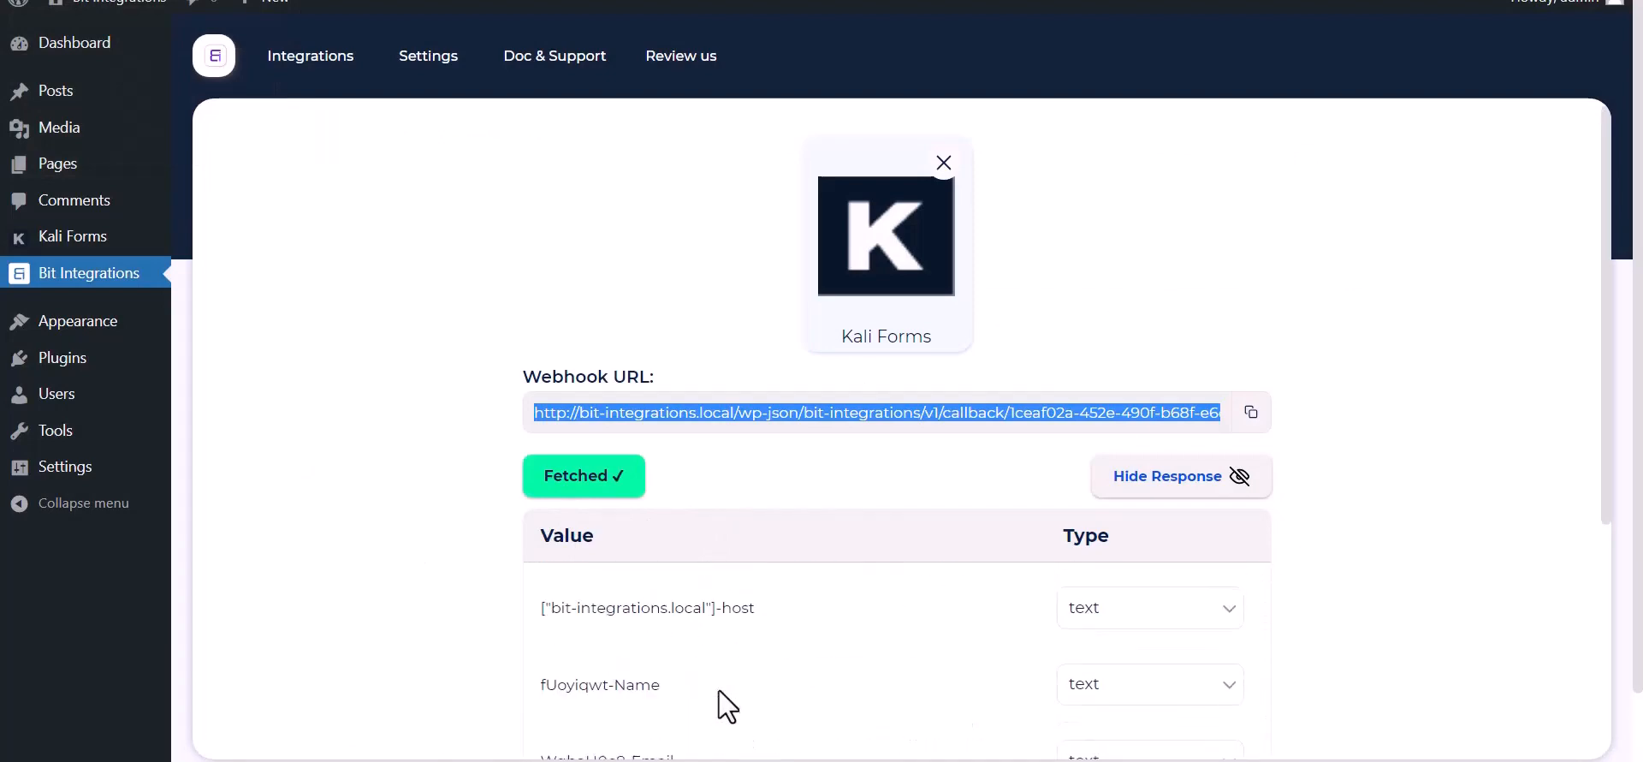
{"action": "scroll", "coordinate": [396, 591], "scroll_direction": "down", "scroll_amount": 5}
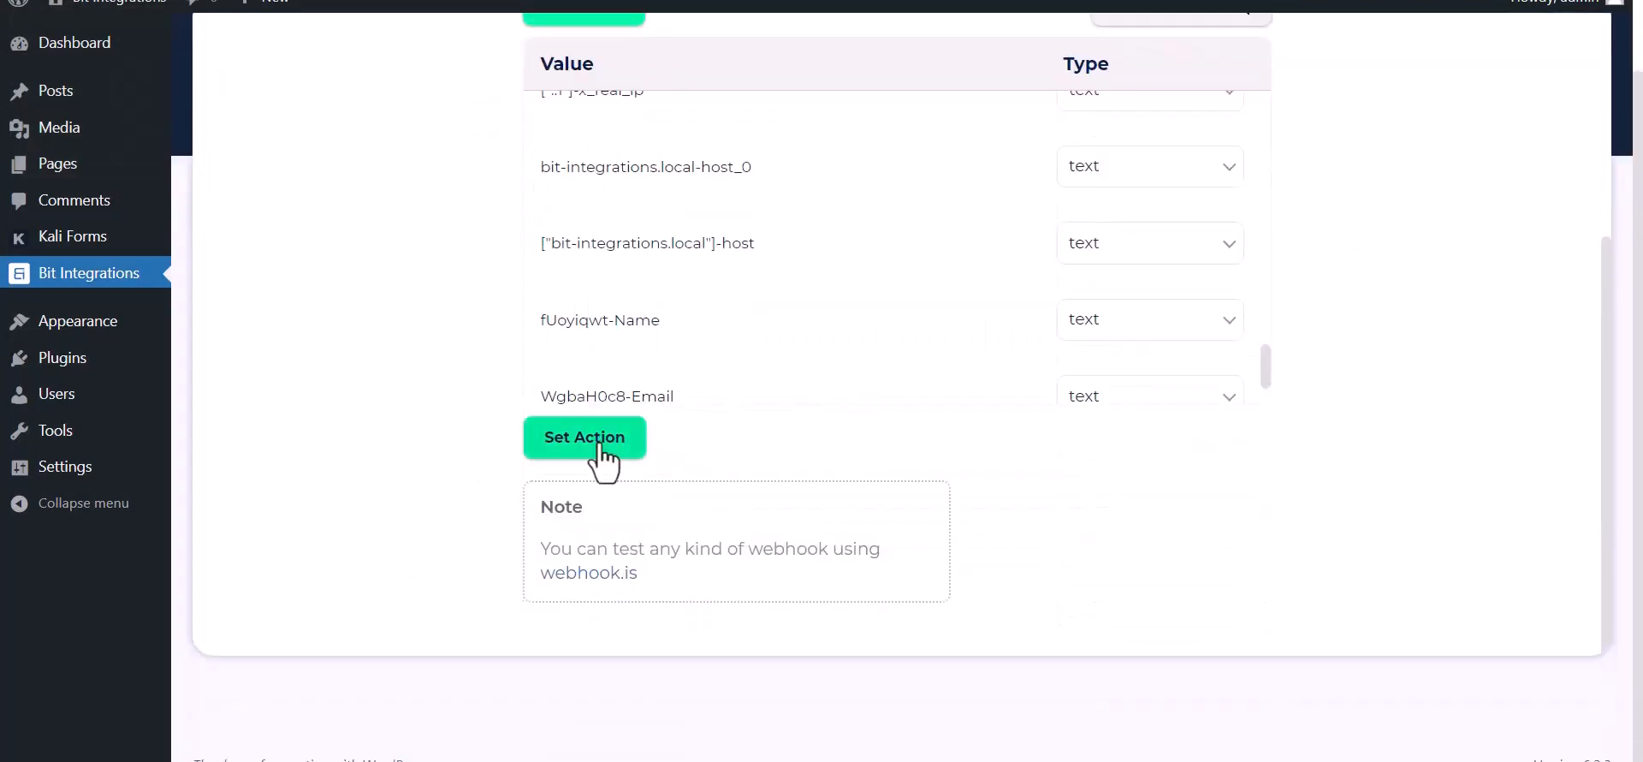
Step: Choose KonnectzIT as the action app
{"action": "left_click", "coordinate": [595, 441]}
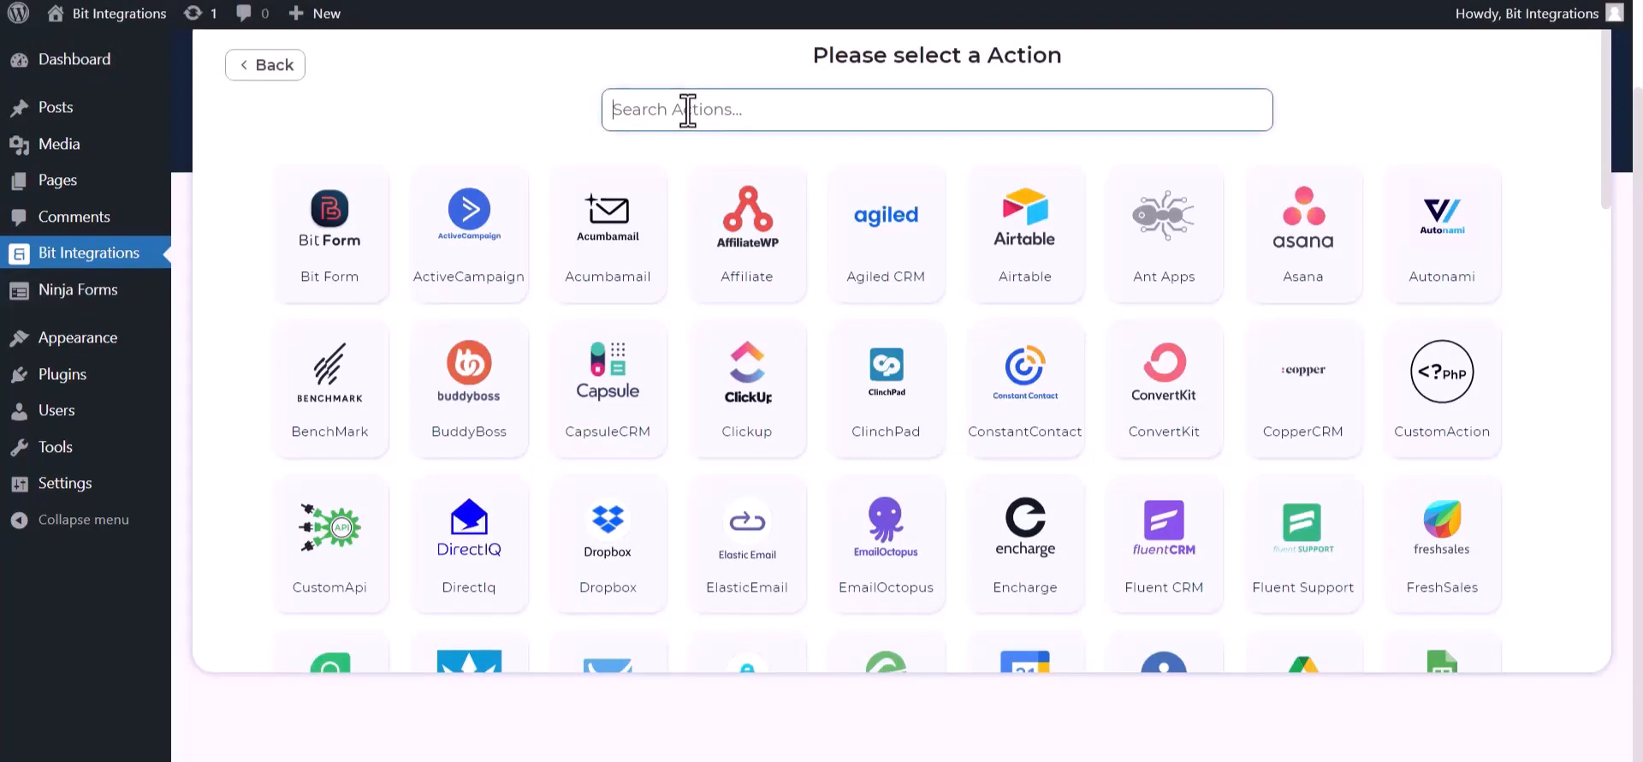
{"action": "type", "text": "konn"}
{"action": "left_click", "coordinate": [873, 248]}
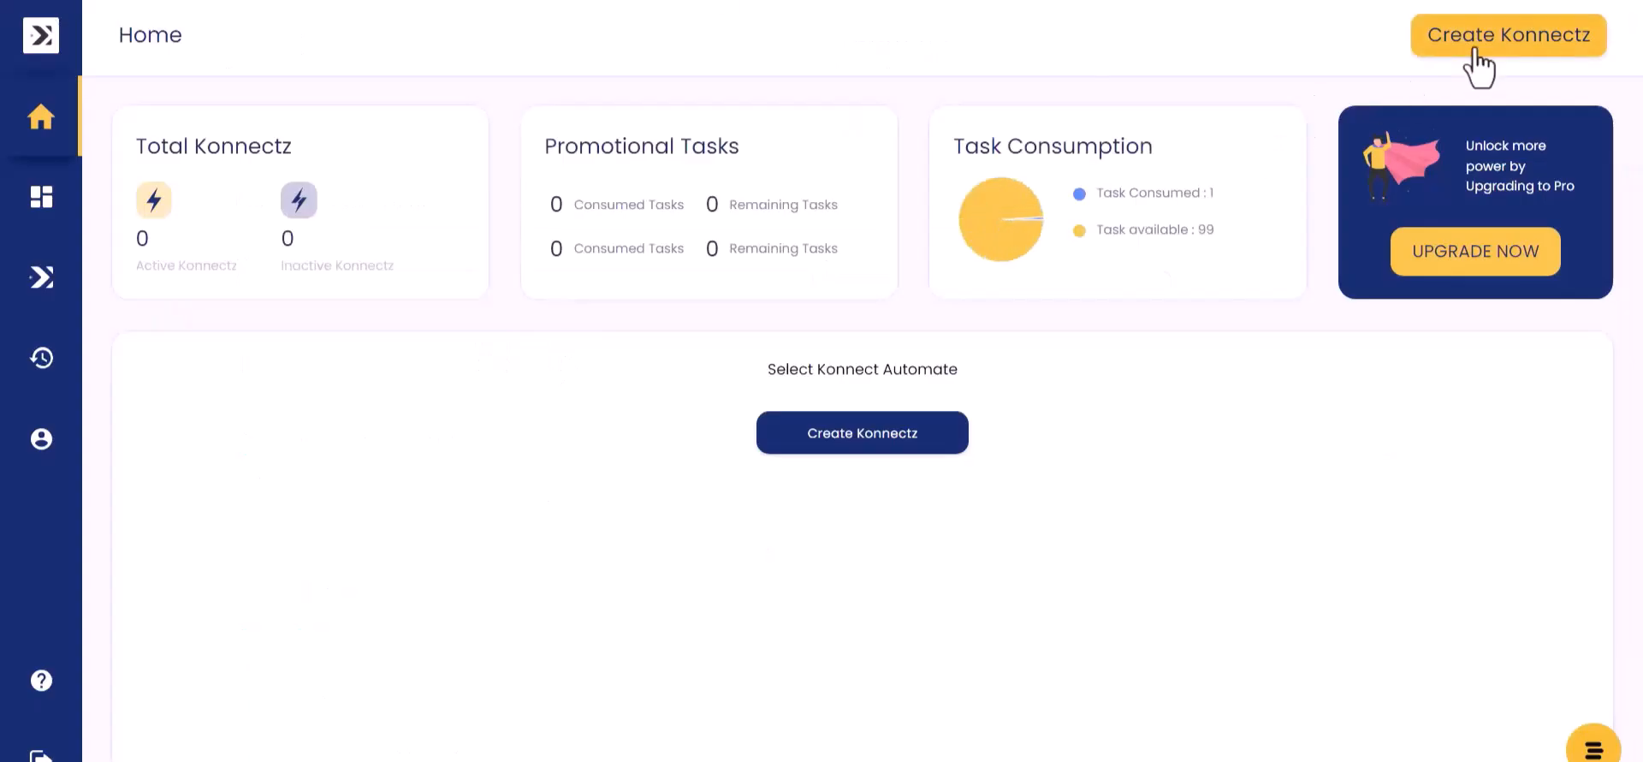
Step: Create a new Konnectz named 'bit integrations'
{"action": "left_click", "coordinate": [1474, 48]}
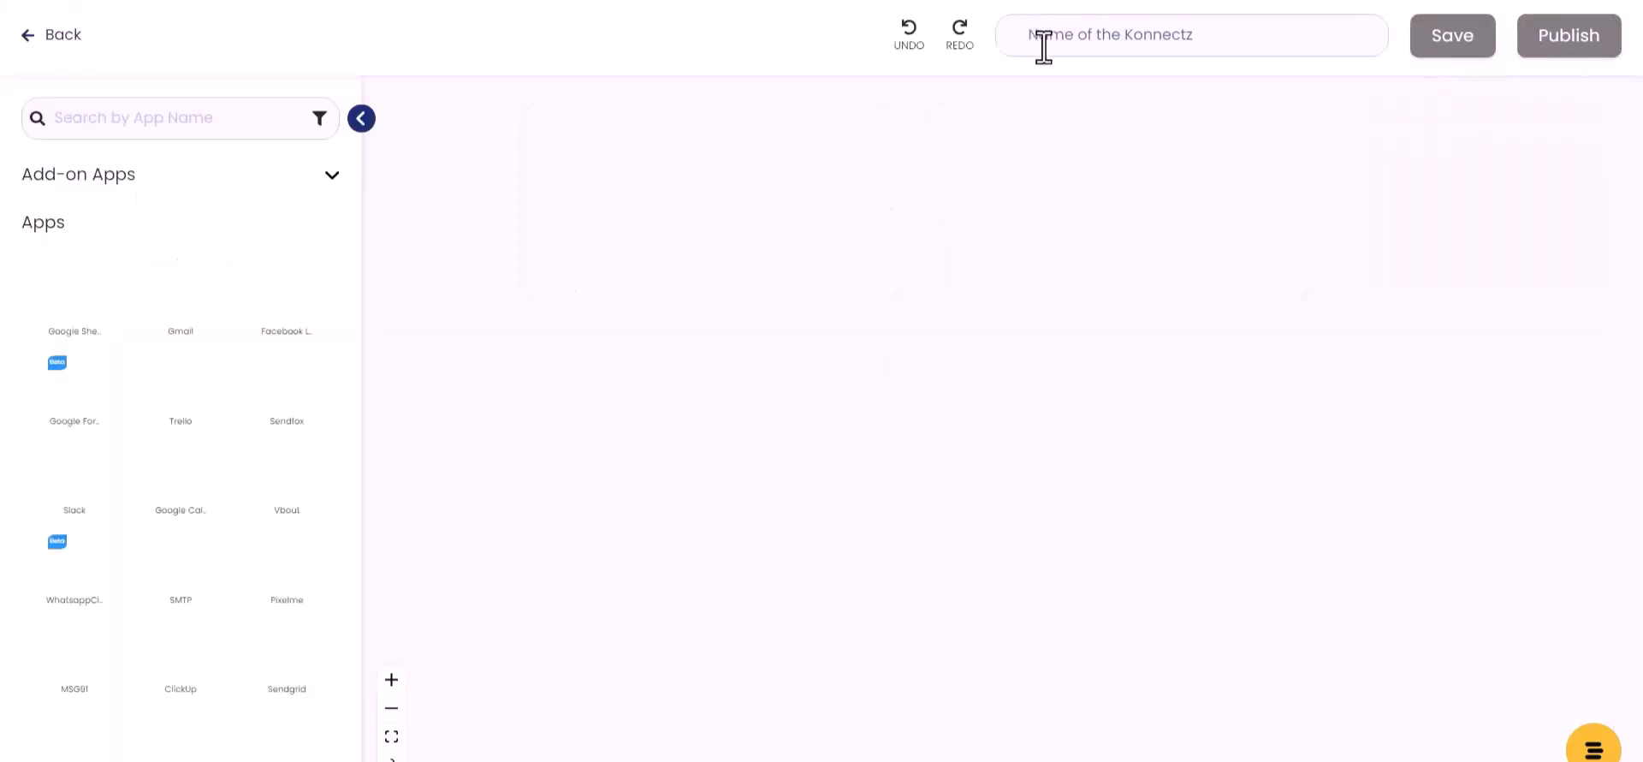
{"action": "left_click", "coordinate": [1076, 39]}
{"action": "type", "text": "bit integrations"}
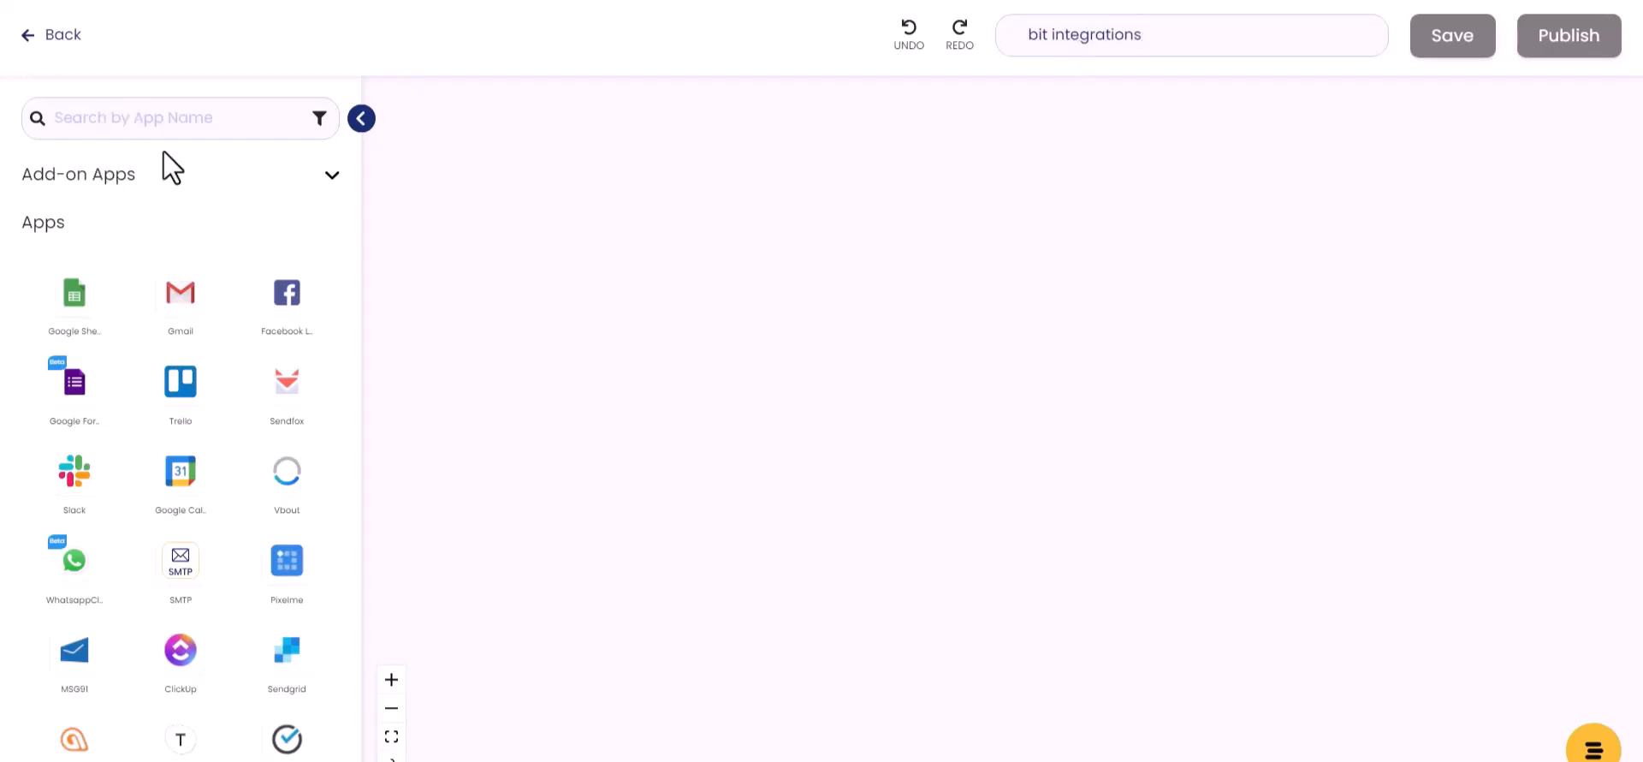
Step: Add a Webhook trigger, copy its URL and start capturing the webhook response
{"action": "type", "text": "webh"}
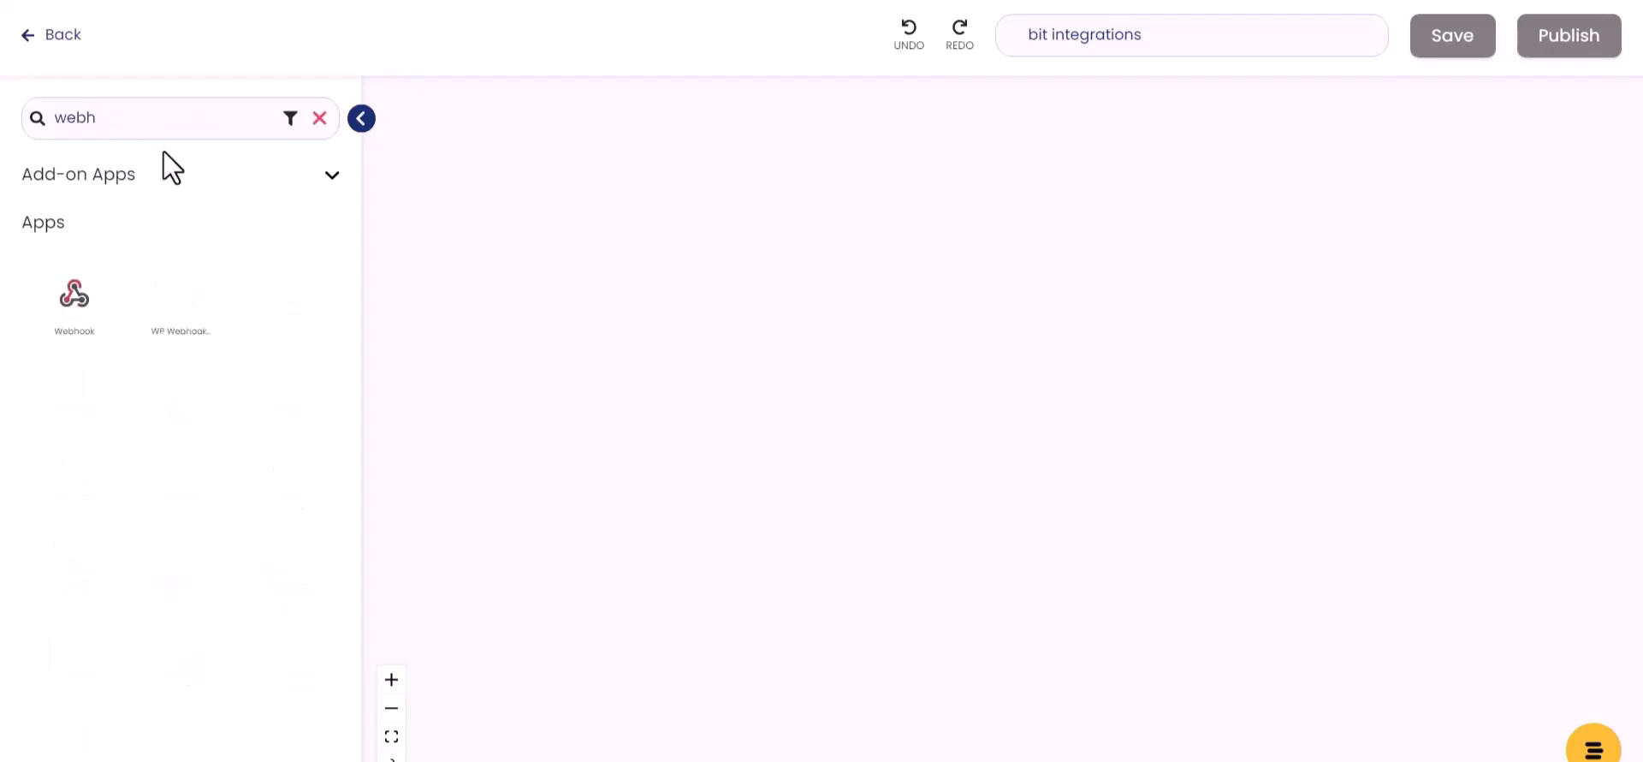
{"action": "left_click_drag", "start_coordinate": [84, 301], "coordinate": [526, 296]}
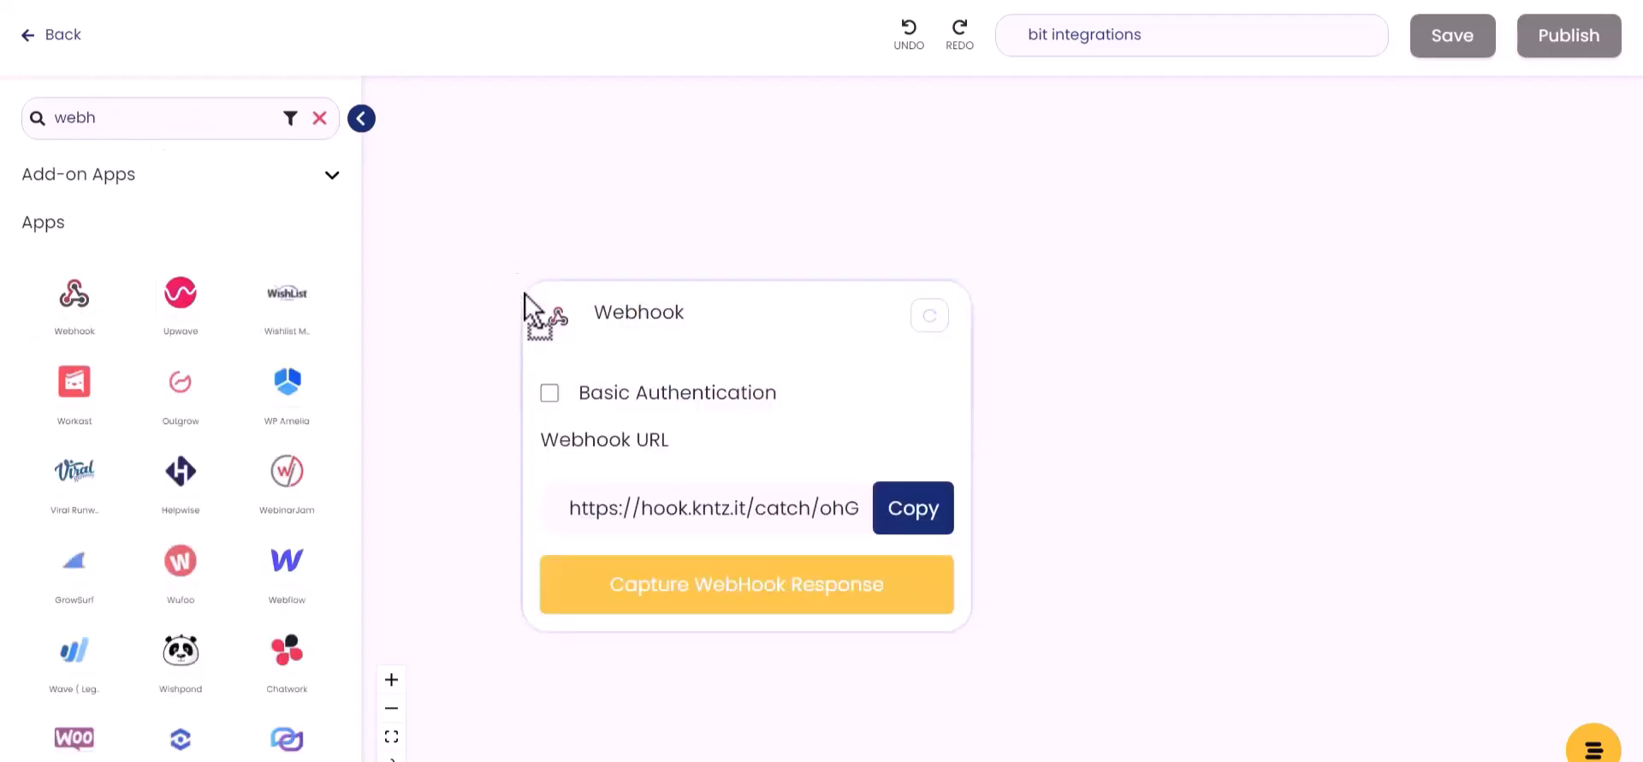
{"action": "left_click", "coordinate": [910, 513]}
{"action": "left_click", "coordinate": [743, 592]}
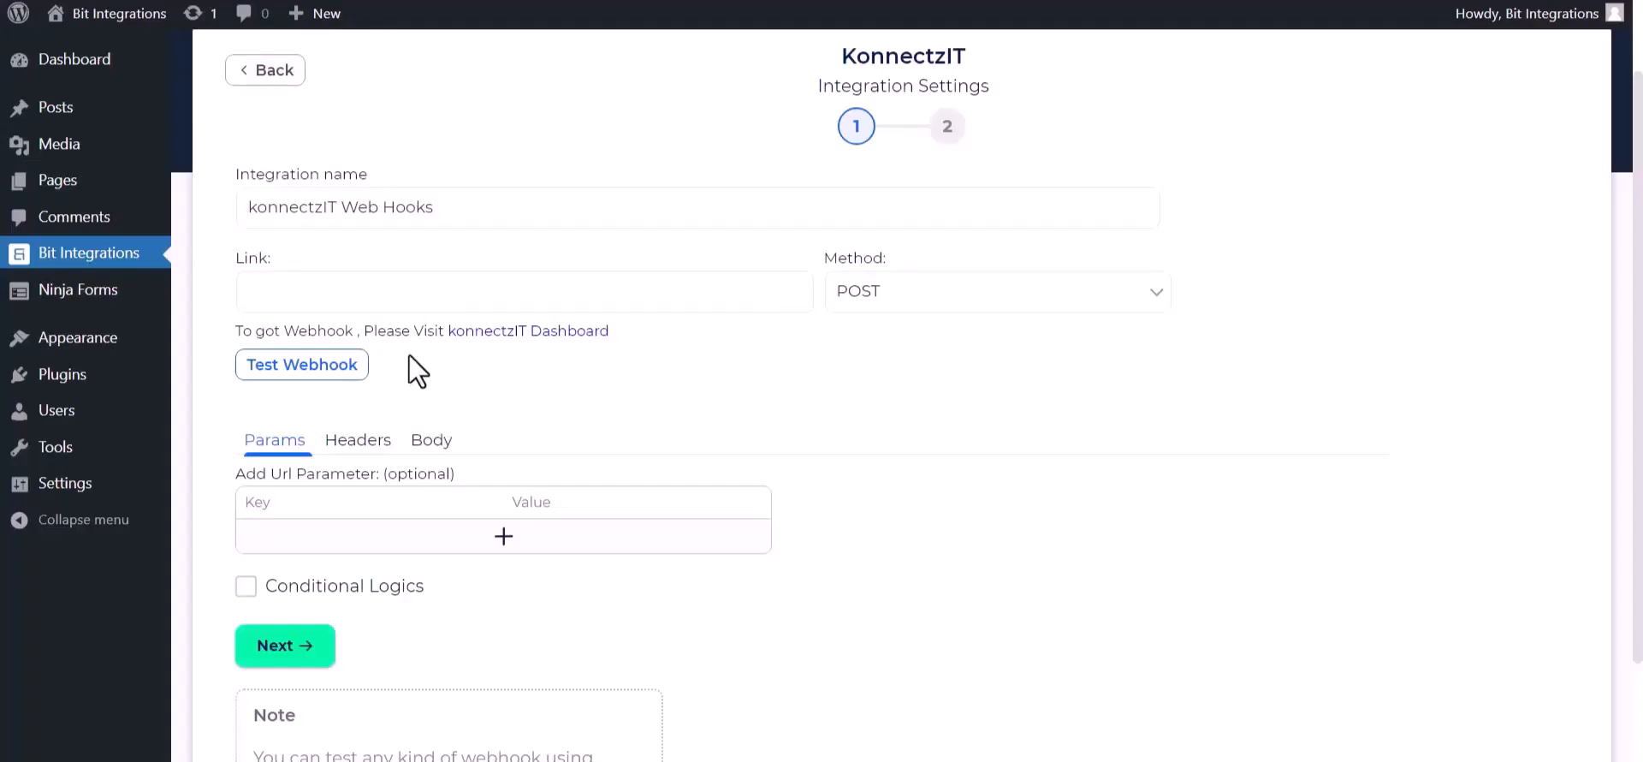
Step: Paste the KonnectzIT webhook URL as the link and send all data as application/json
{"action": "left_click", "coordinate": [398, 284]}
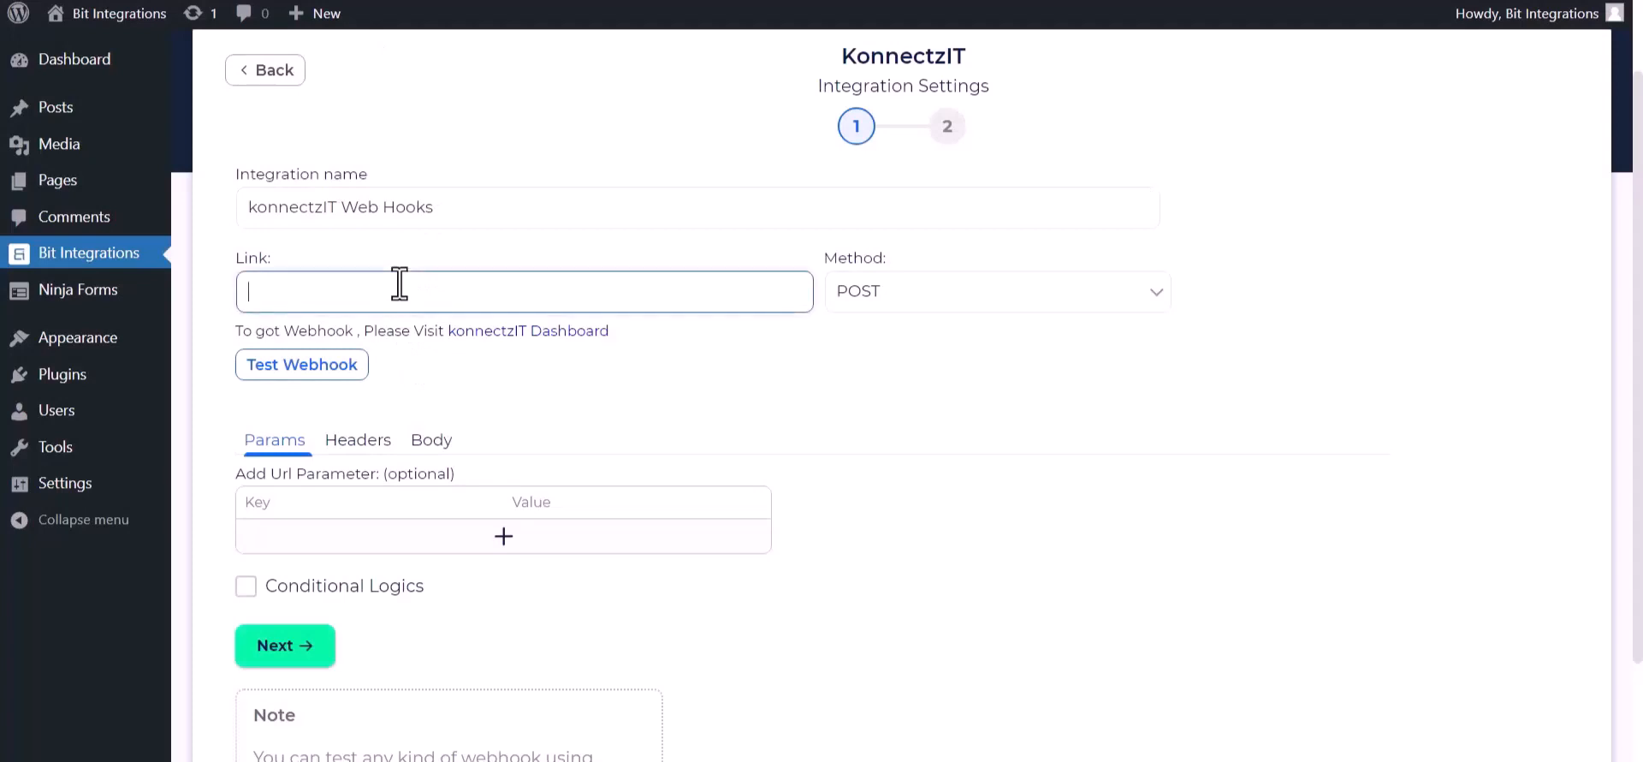
{"action": "left_click", "coordinate": [435, 443]}
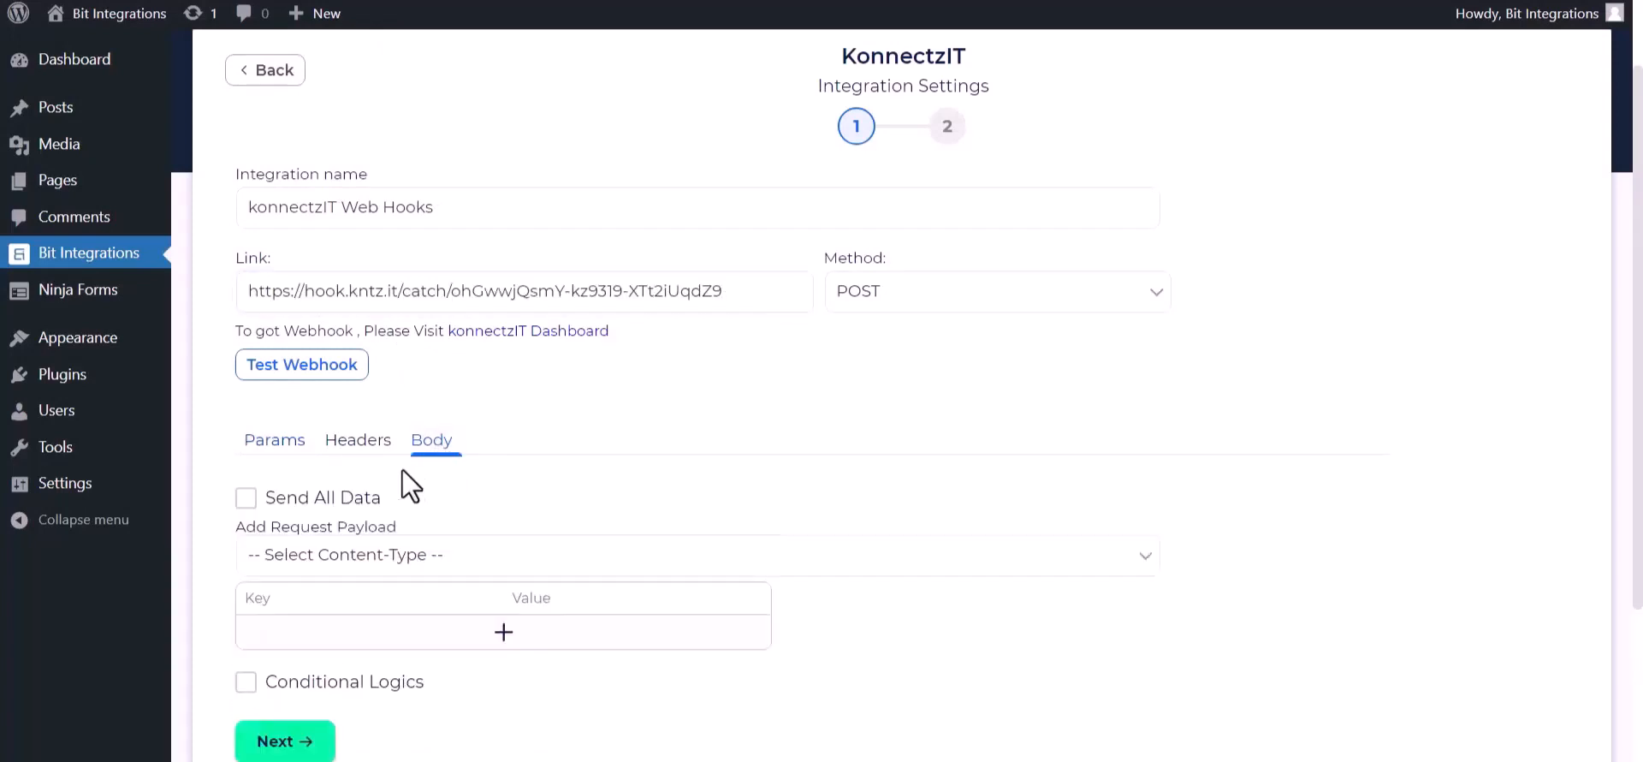
{"action": "left_click", "coordinate": [312, 499]}
{"action": "left_click", "coordinate": [351, 558]}
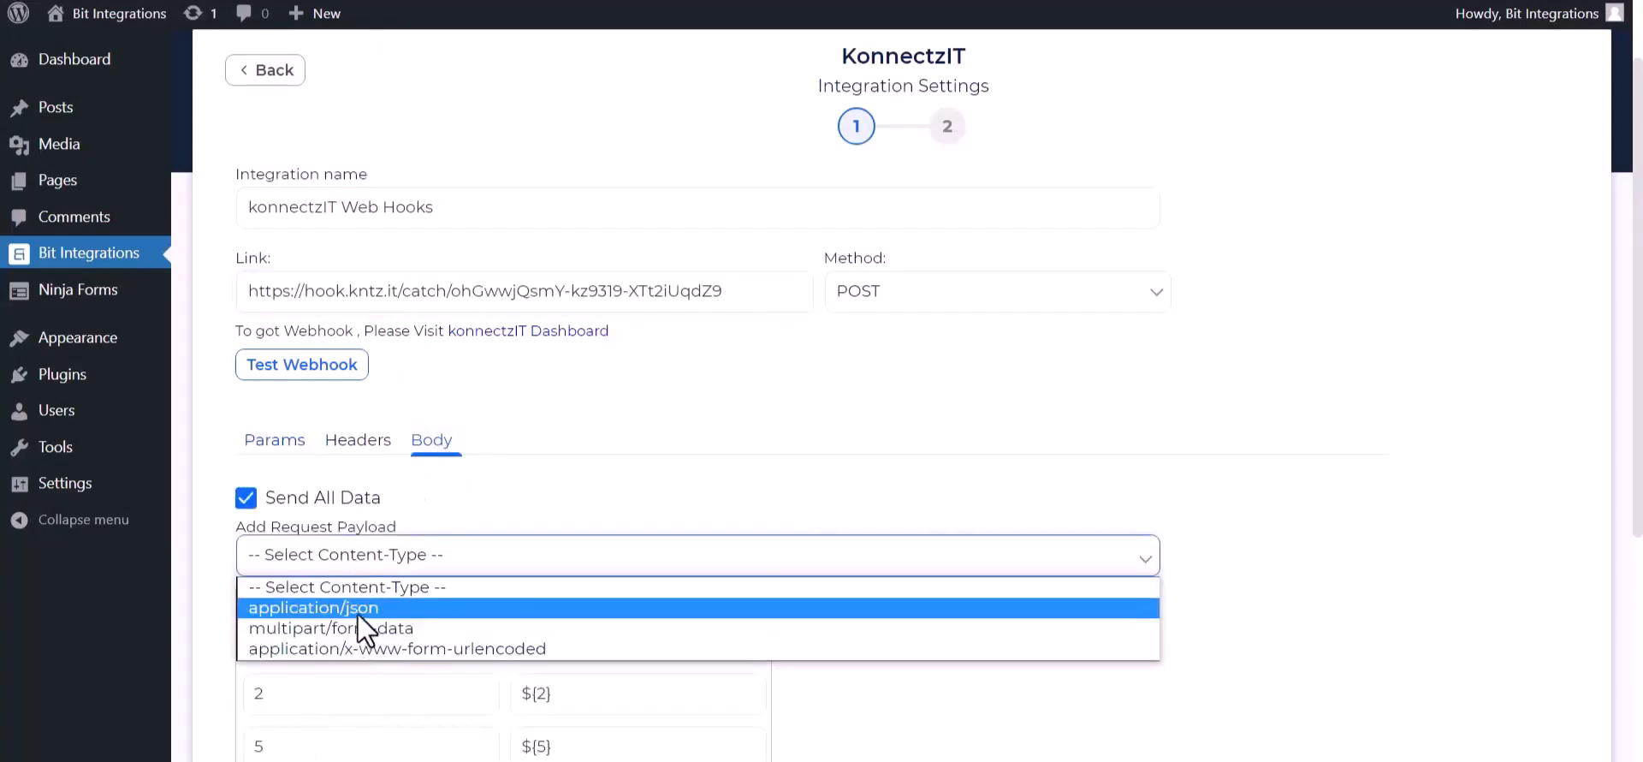
{"action": "left_click", "coordinate": [358, 612]}
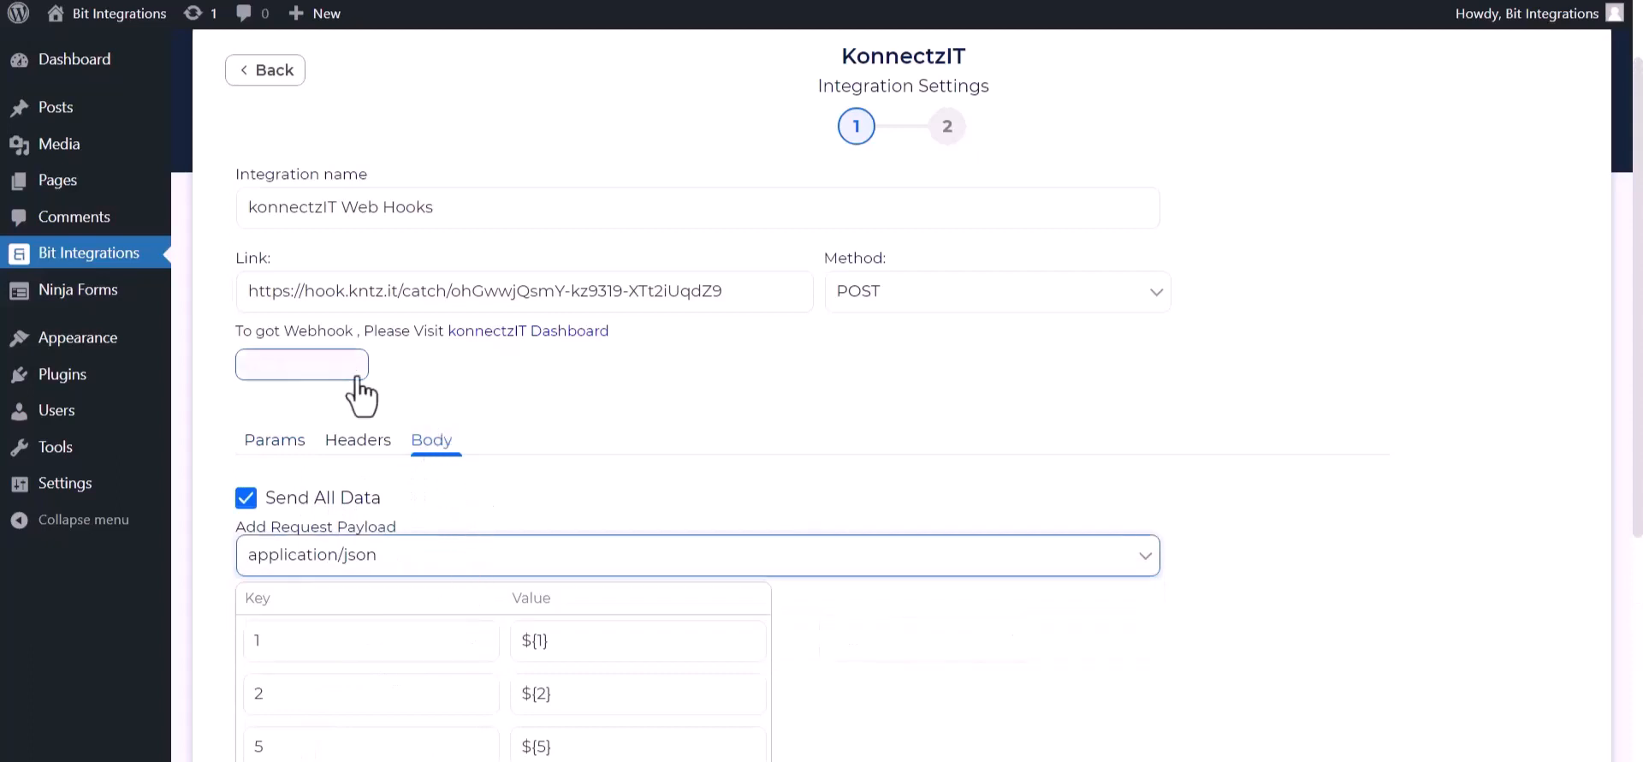
Step: Test the webhook successfully and proceed to finish and save the integration
{"action": "scroll", "coordinate": [503, 579], "scroll_direction": "down", "scroll_amount": 4}
{"action": "scroll", "coordinate": [342, 462], "scroll_direction": "up", "scroll_amount": 2}
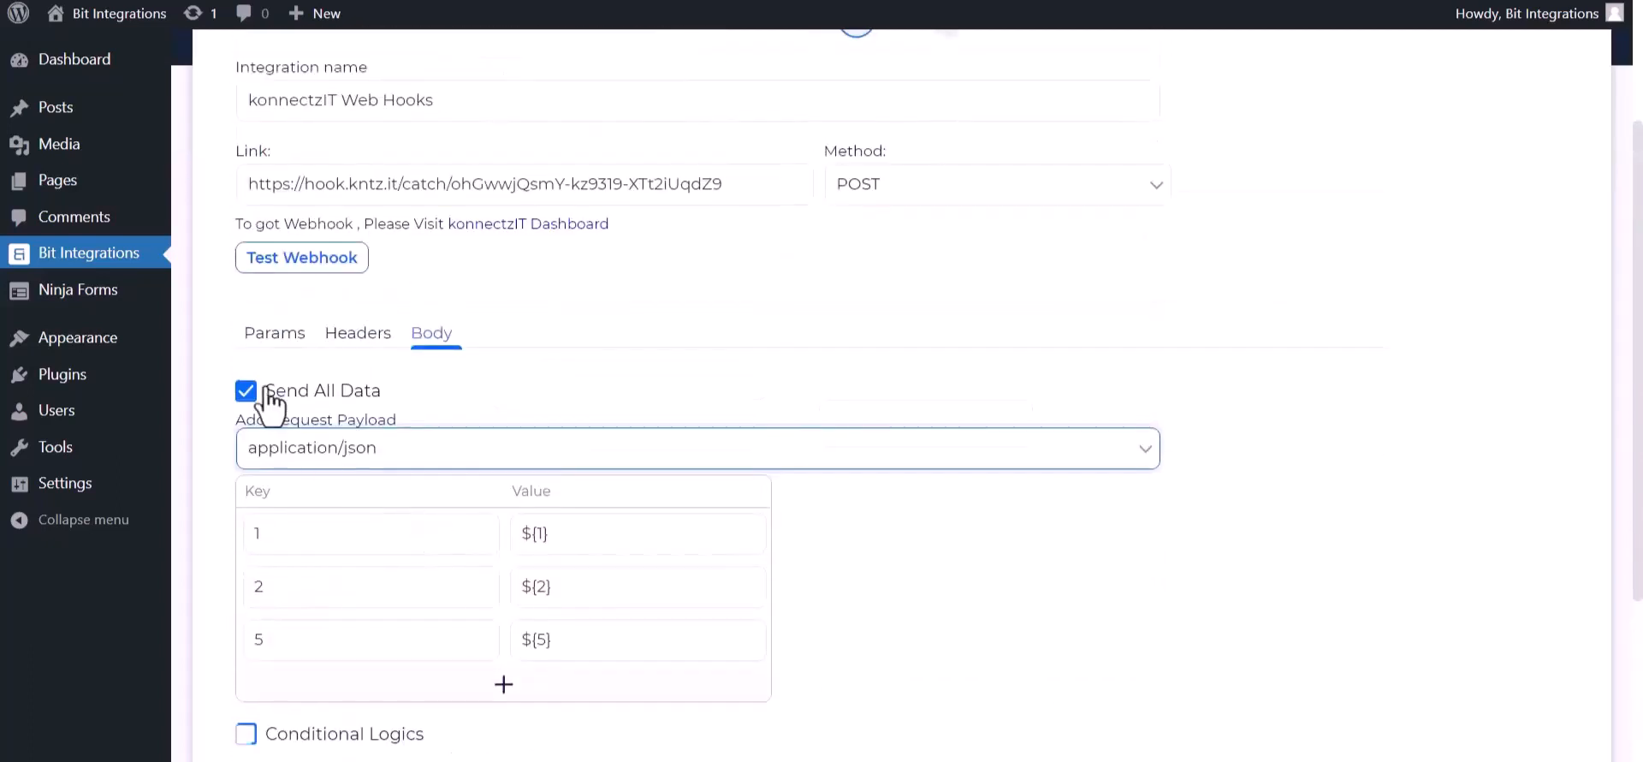
{"action": "left_click", "coordinate": [360, 258]}
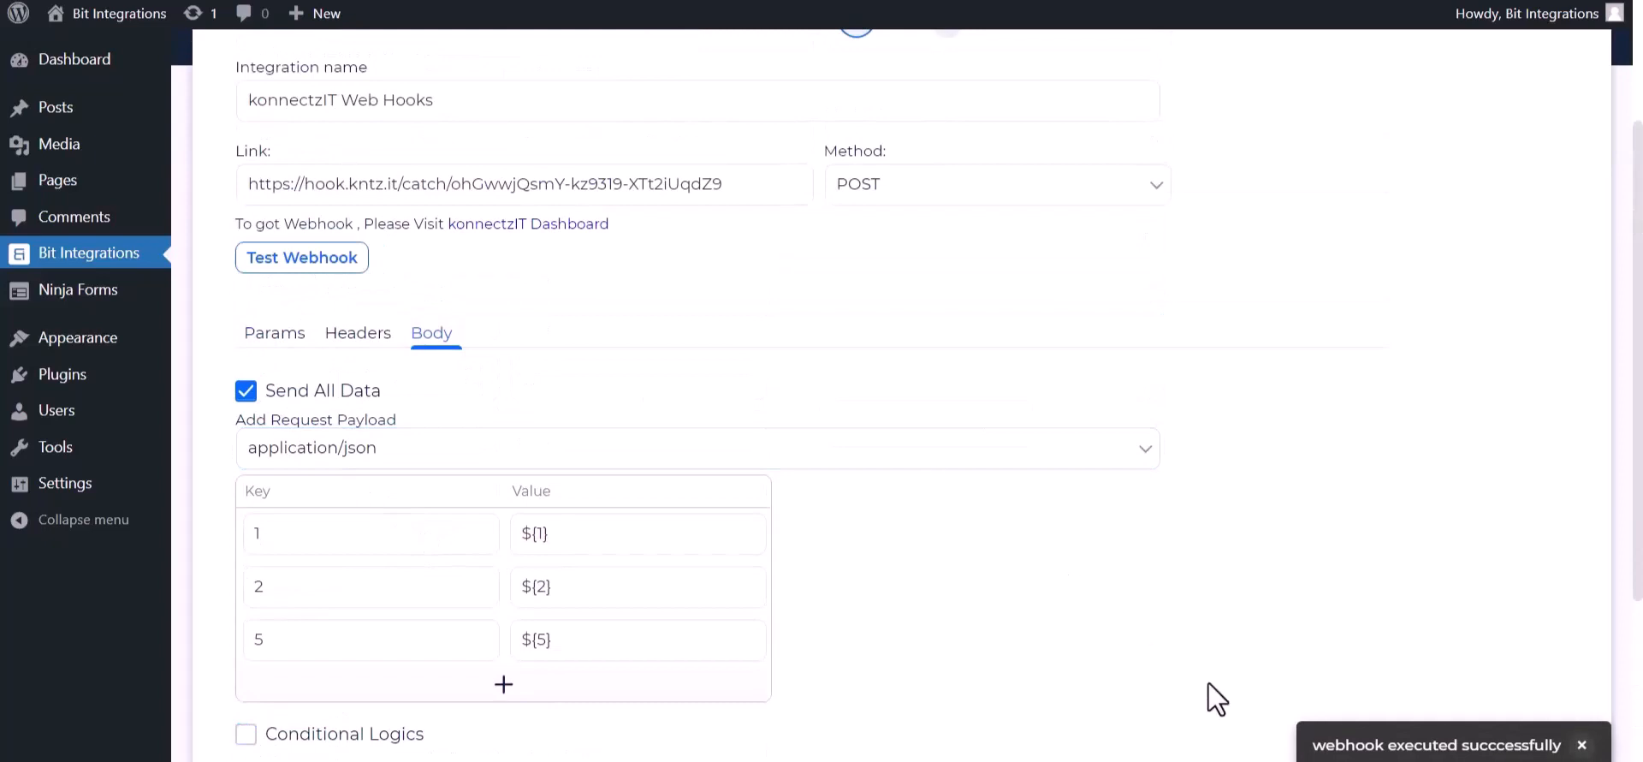
{"action": "scroll", "coordinate": [612, 697], "scroll_direction": "down", "scroll_amount": 3}
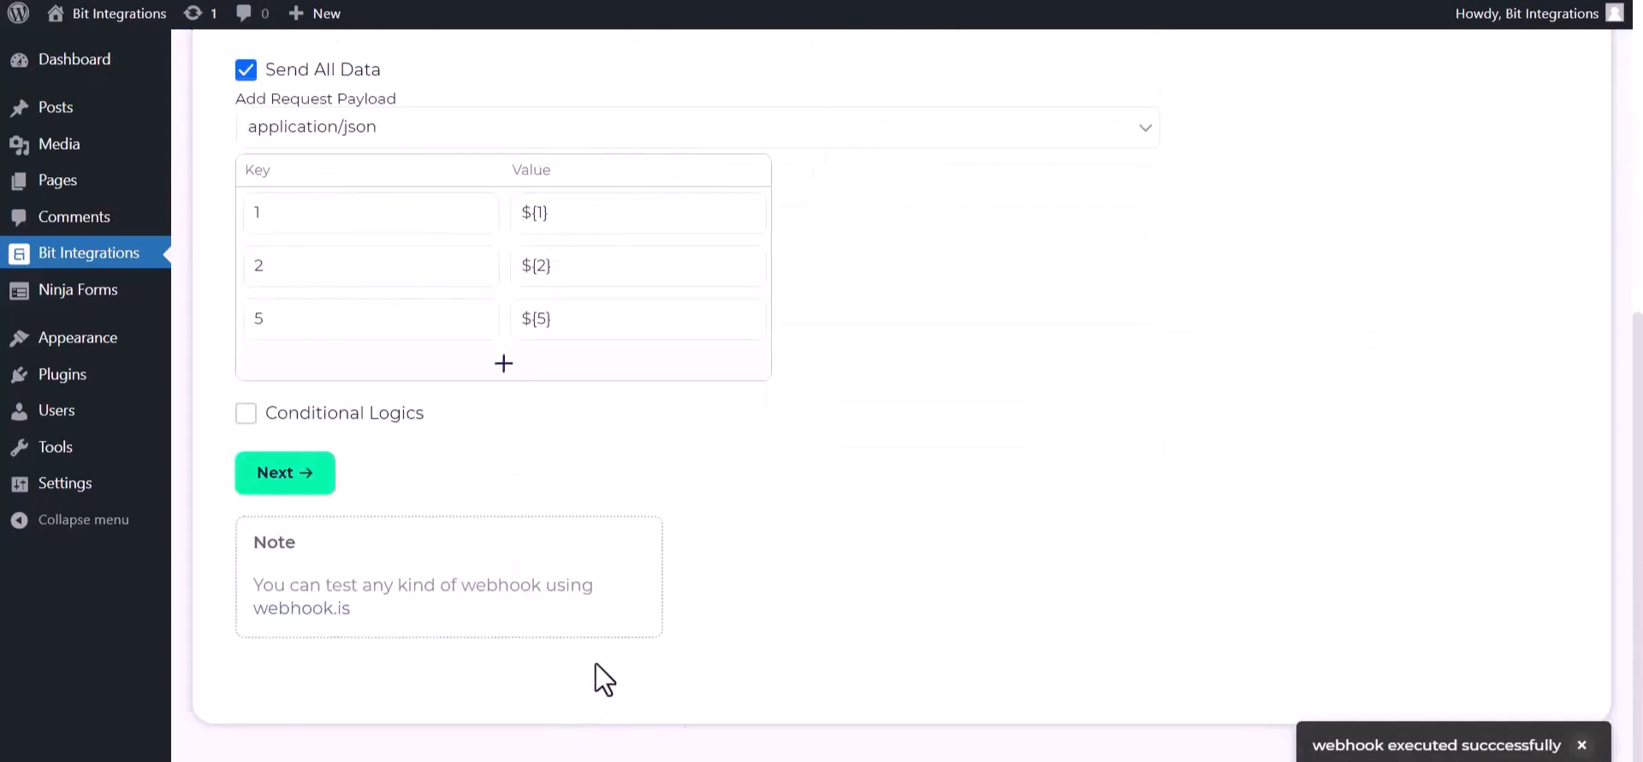
{"action": "left_click", "coordinate": [326, 484]}
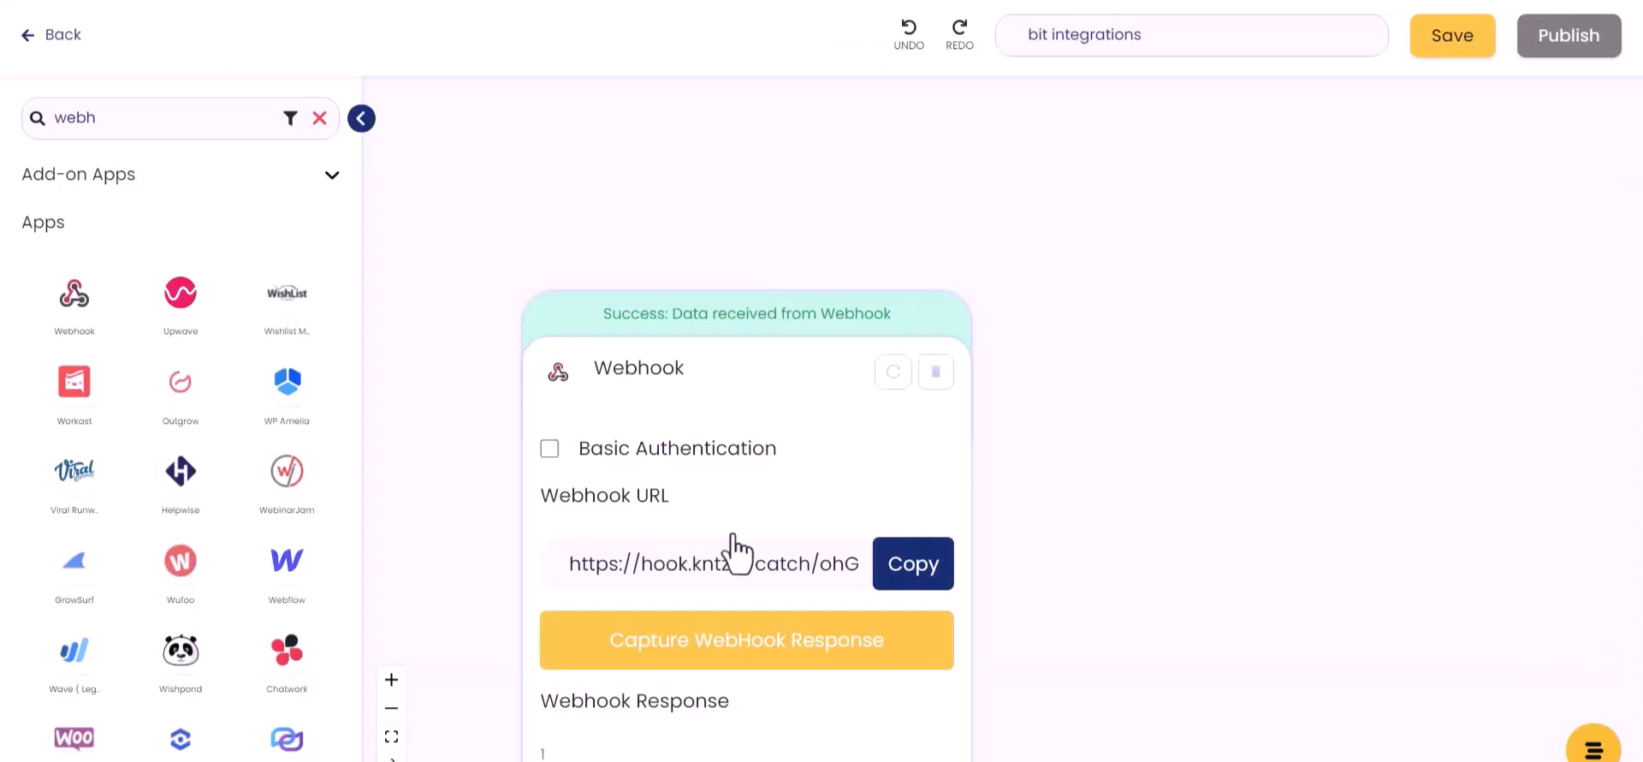
{"action": "scroll", "coordinate": [723, 587], "scroll_direction": "down", "scroll_amount": 3}
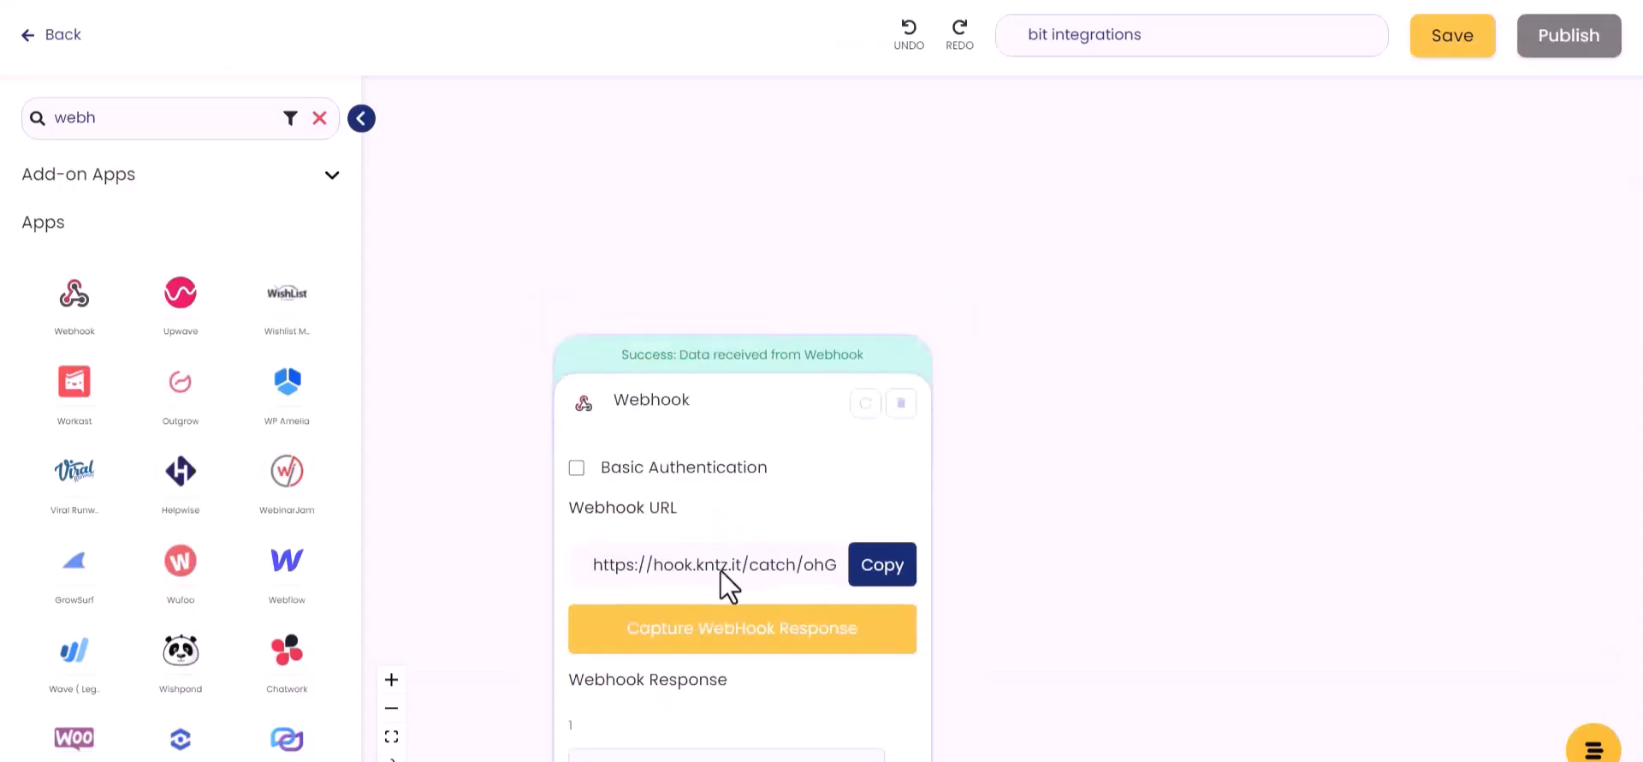
Step: Add an Airtable step with the Create Record action using the connected Airtable account
{"action": "left_click", "coordinate": [166, 119]}
{"action": "type", "text": "air"}
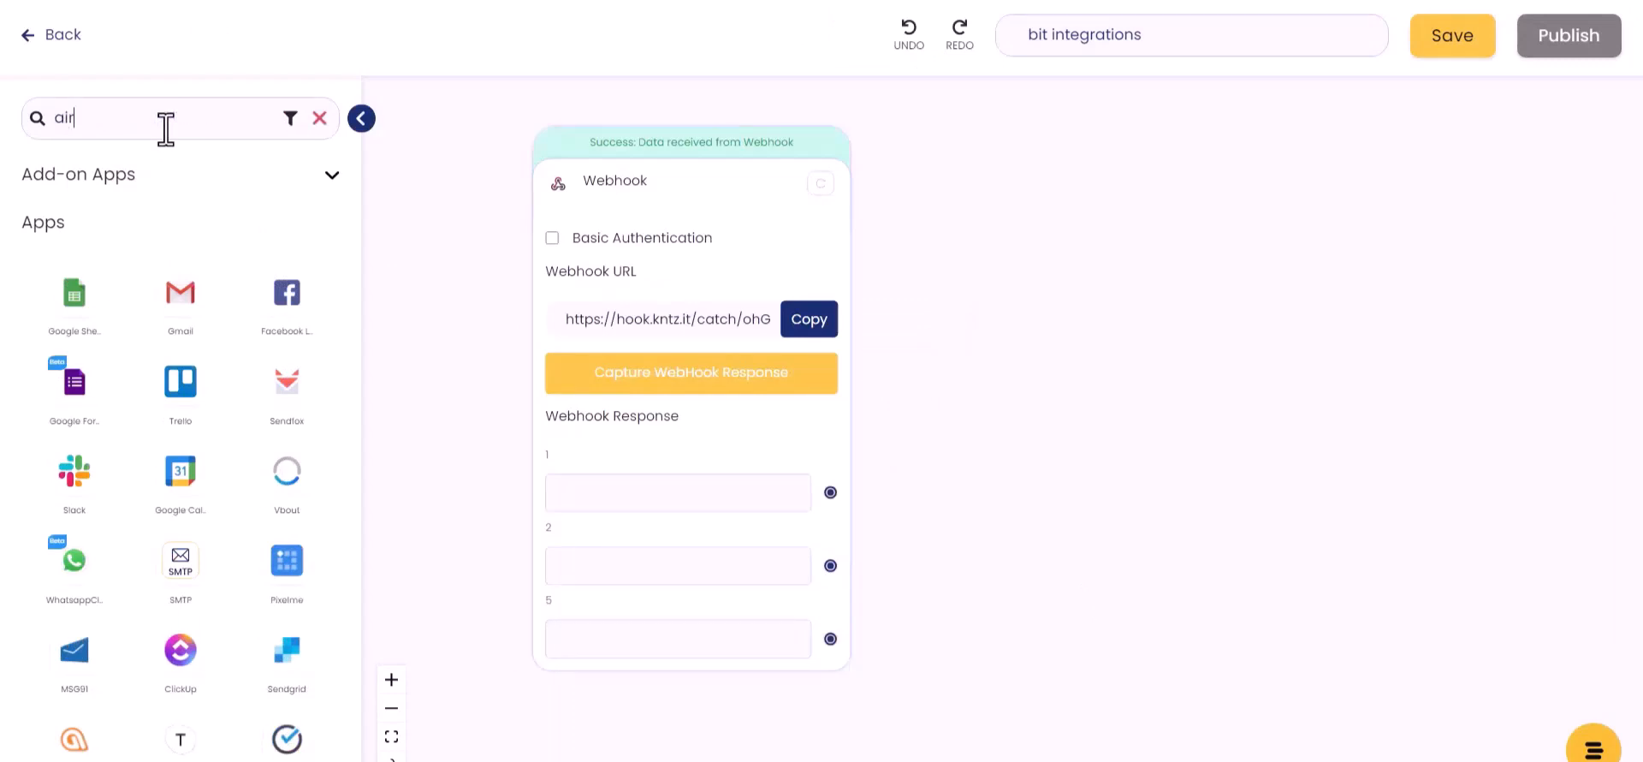
{"action": "type", "text": "y"}
{"action": "key", "text": "BackSpace"}
{"action": "type", "text": "ta"}
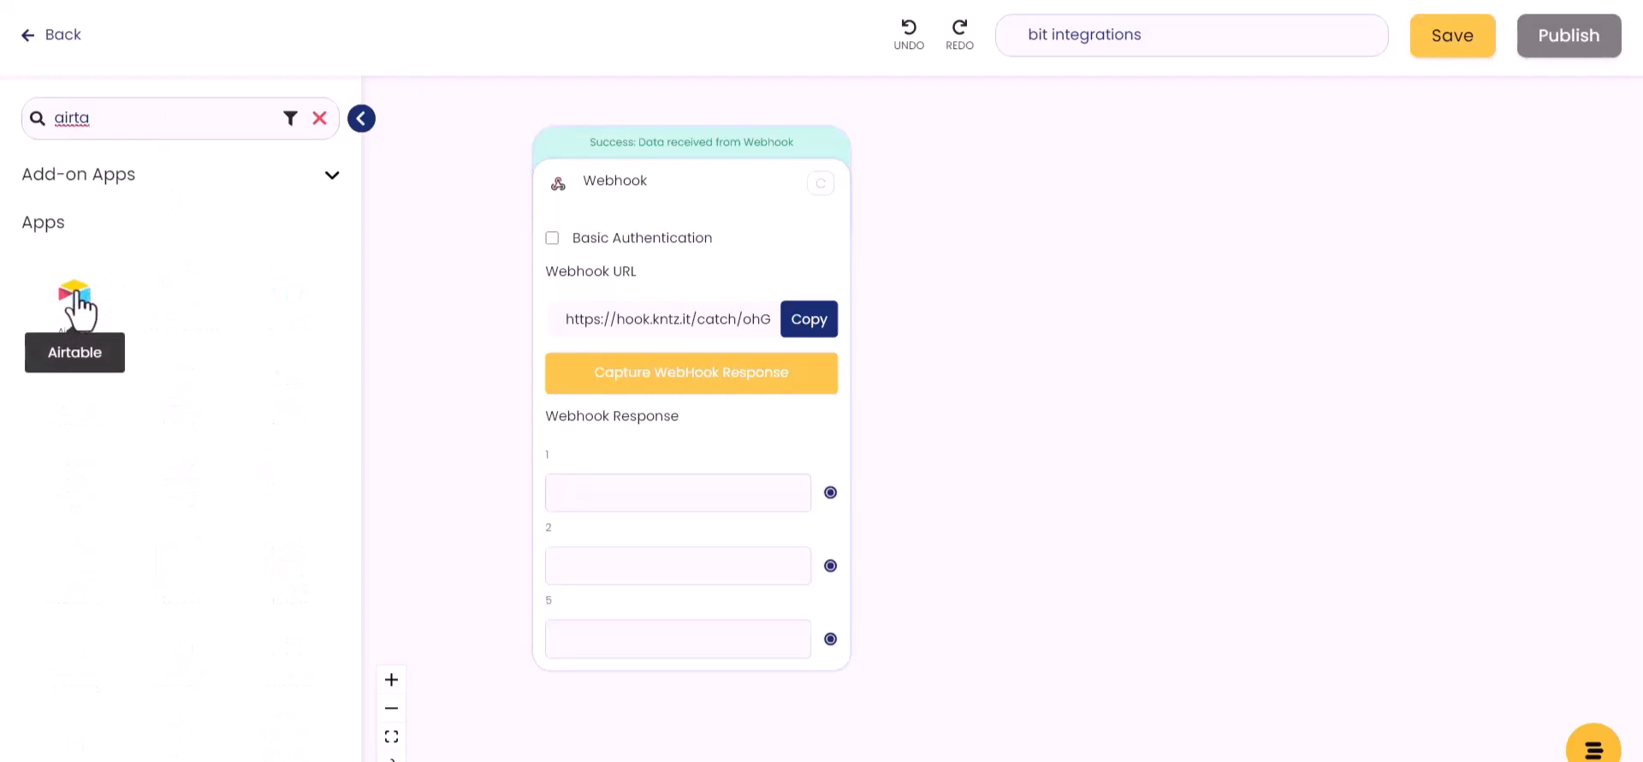
{"action": "left_click_drag", "start_coordinate": [77, 295], "coordinate": [1065, 356]}
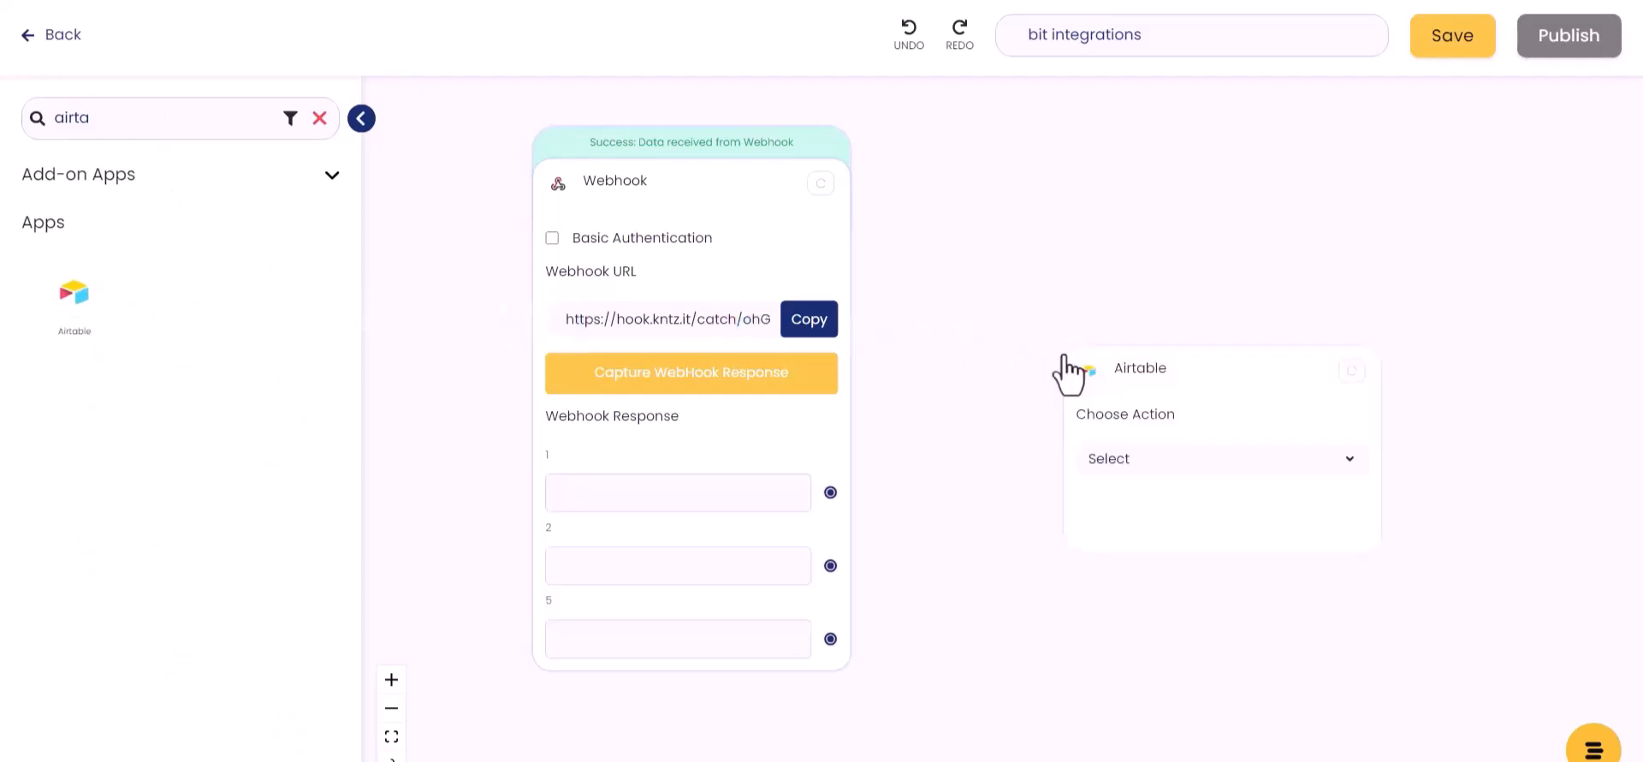
{"action": "left_click", "coordinate": [1153, 473]}
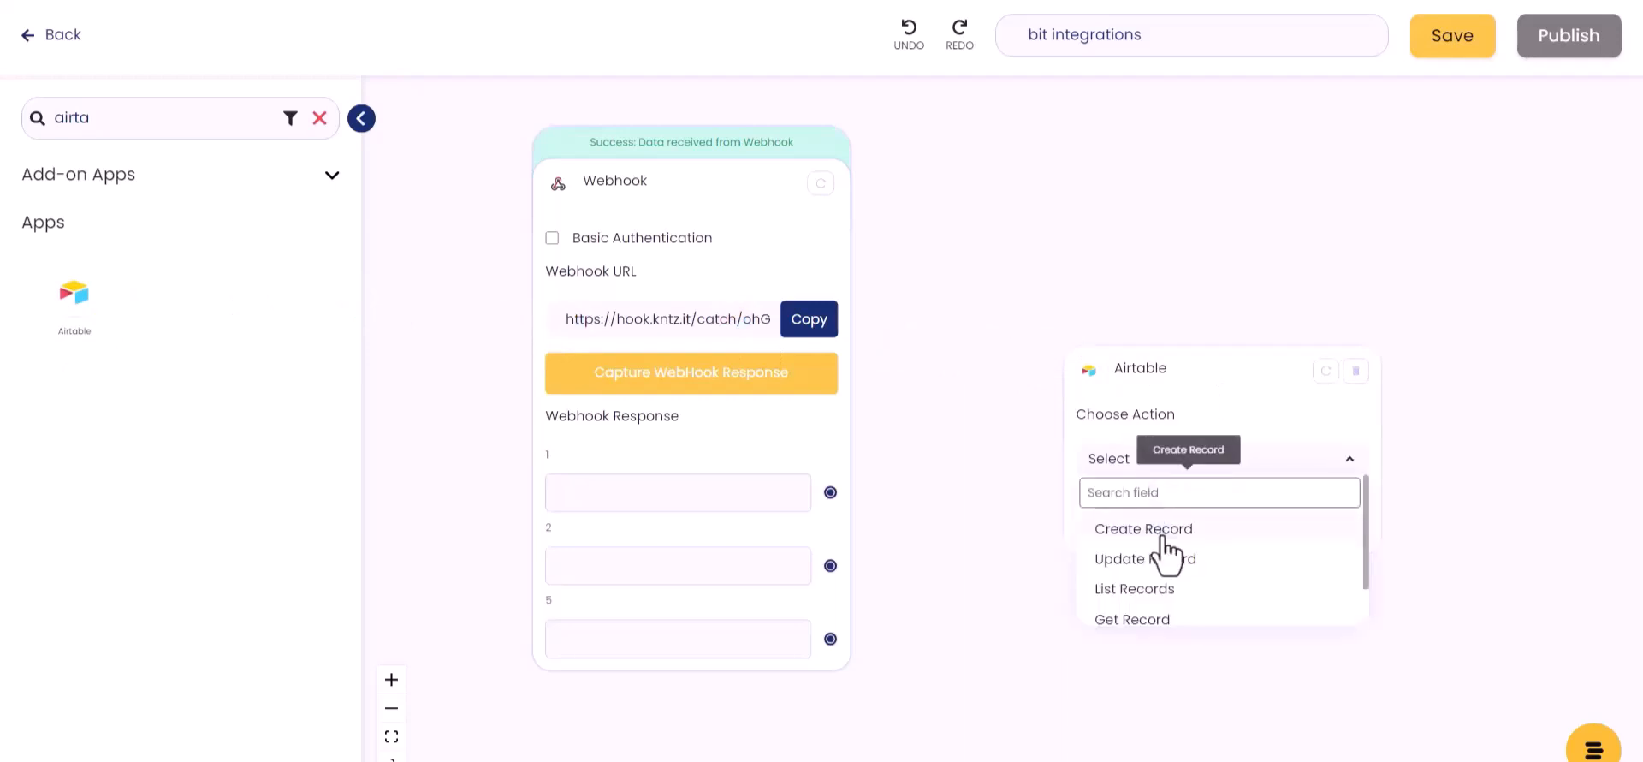
{"action": "left_click", "coordinate": [1157, 530]}
{"action": "left_click", "coordinate": [1143, 542]}
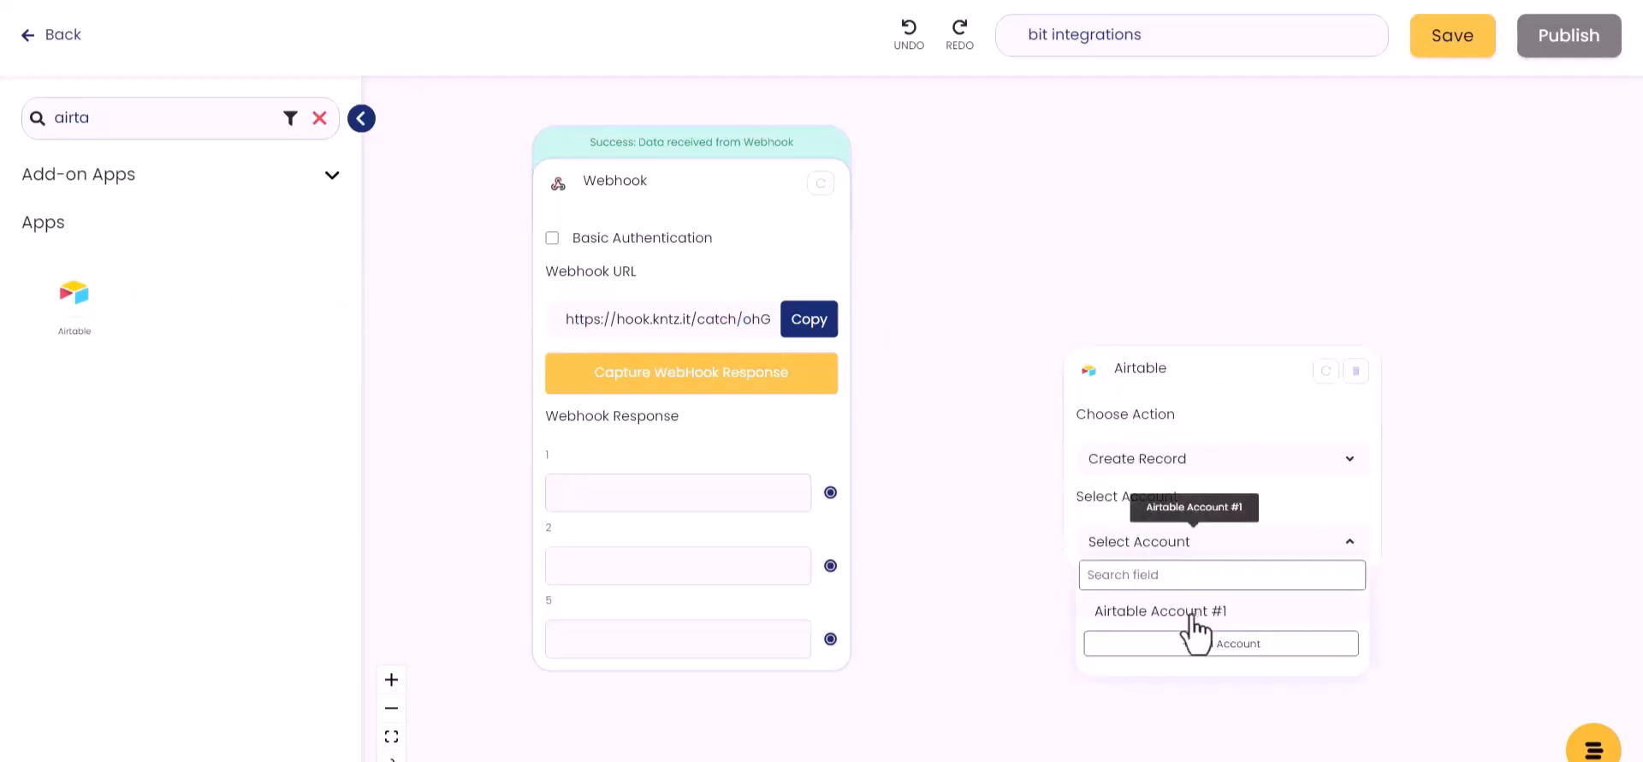
{"action": "left_click", "coordinate": [1188, 611]}
Step: Target the bit integration base, Table 1, with typecast set to True
{"action": "scroll", "coordinate": [1530, 526], "scroll_direction": "down", "scroll_amount": 3}
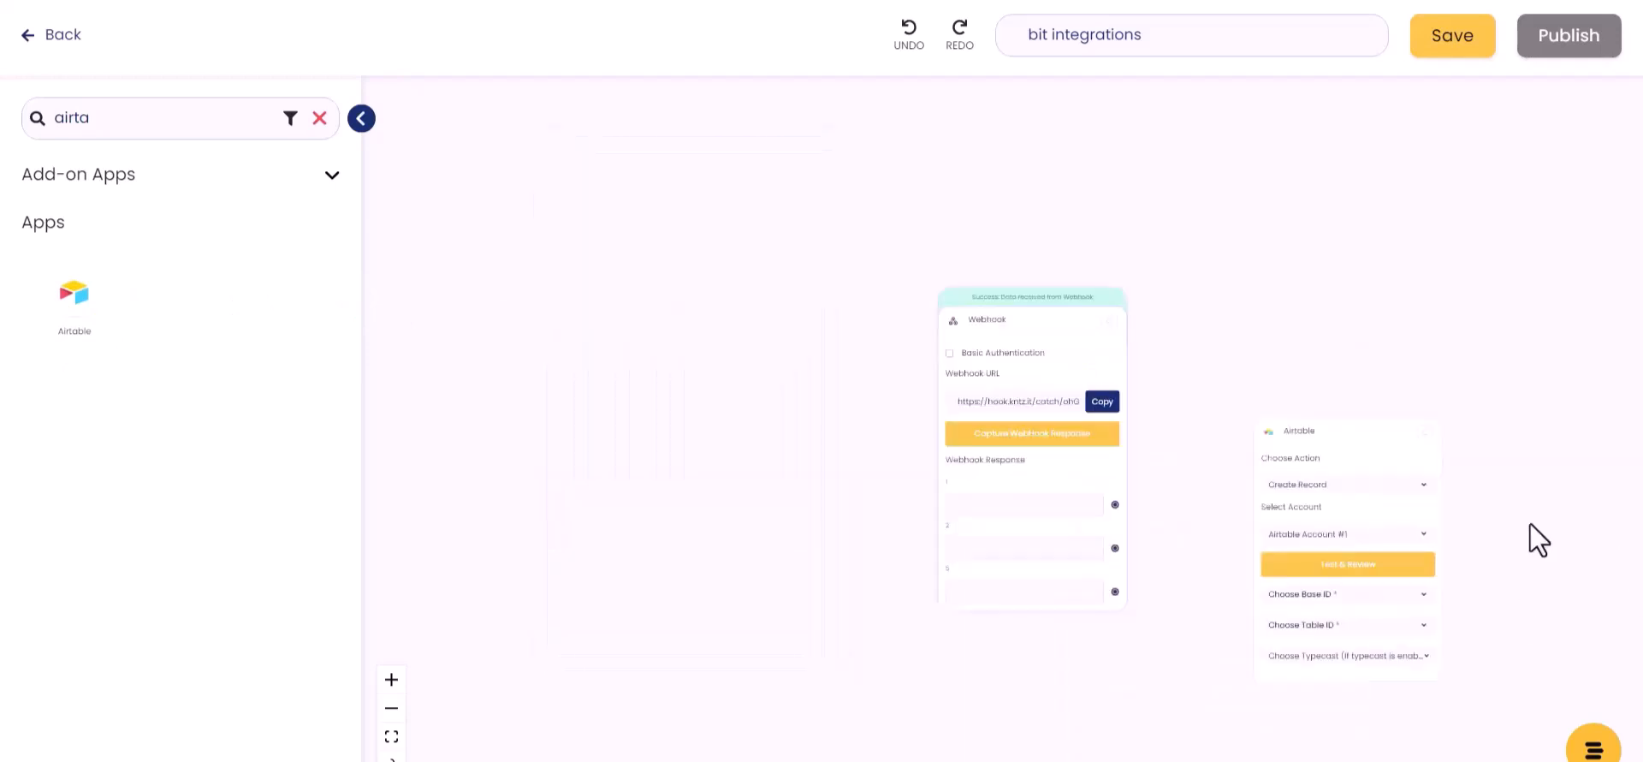
{"action": "scroll", "coordinate": [1530, 529], "scroll_direction": "up", "scroll_amount": 2}
{"action": "left_click_drag", "start_coordinate": [1454, 630], "coordinate": [1330, 551]}
{"action": "left_click", "coordinate": [1189, 545]}
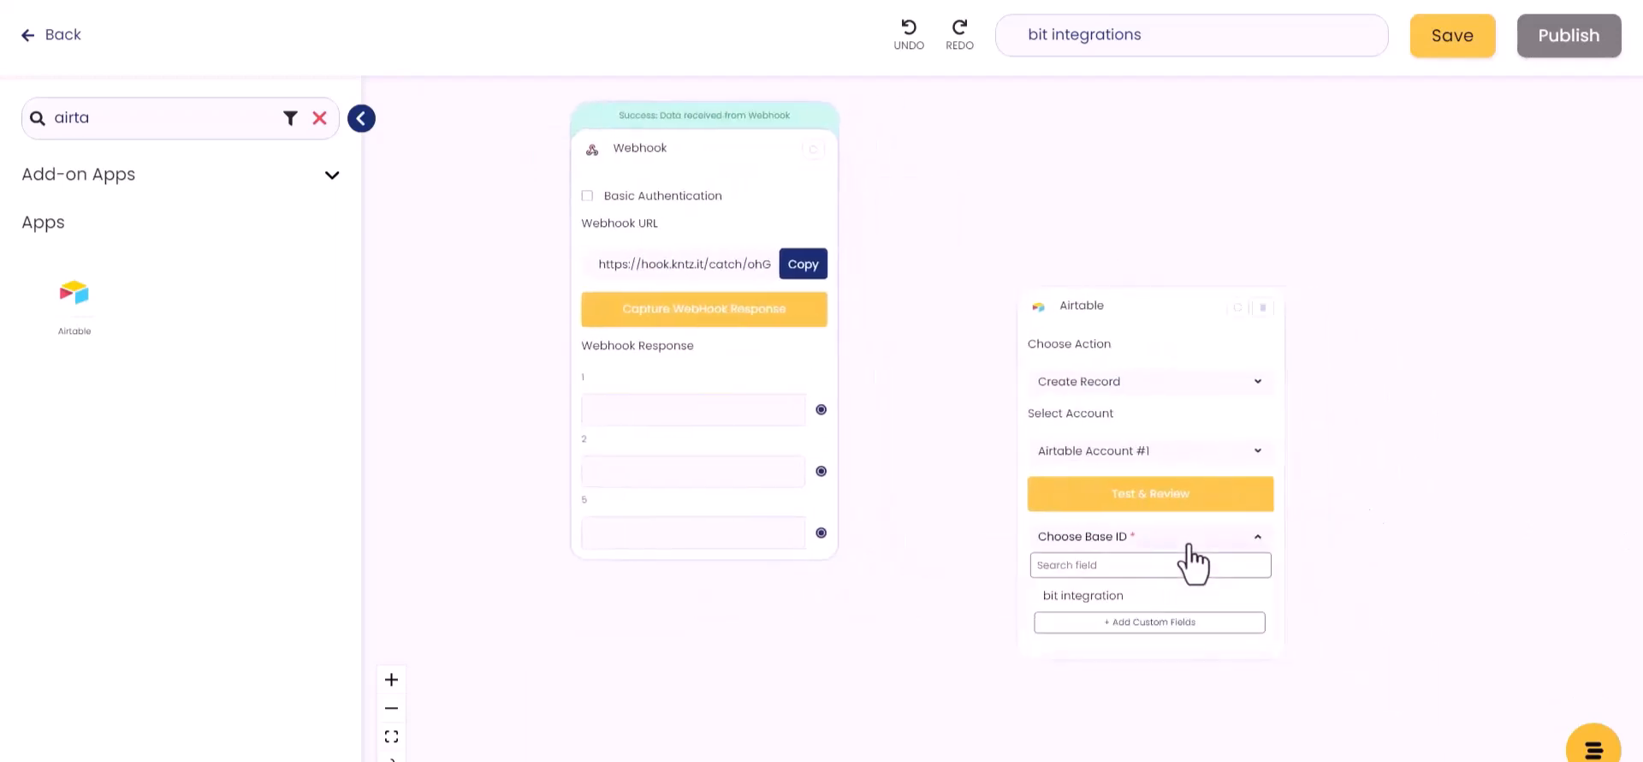
{"action": "left_click", "coordinate": [1104, 597]}
{"action": "left_click", "coordinate": [1129, 582]}
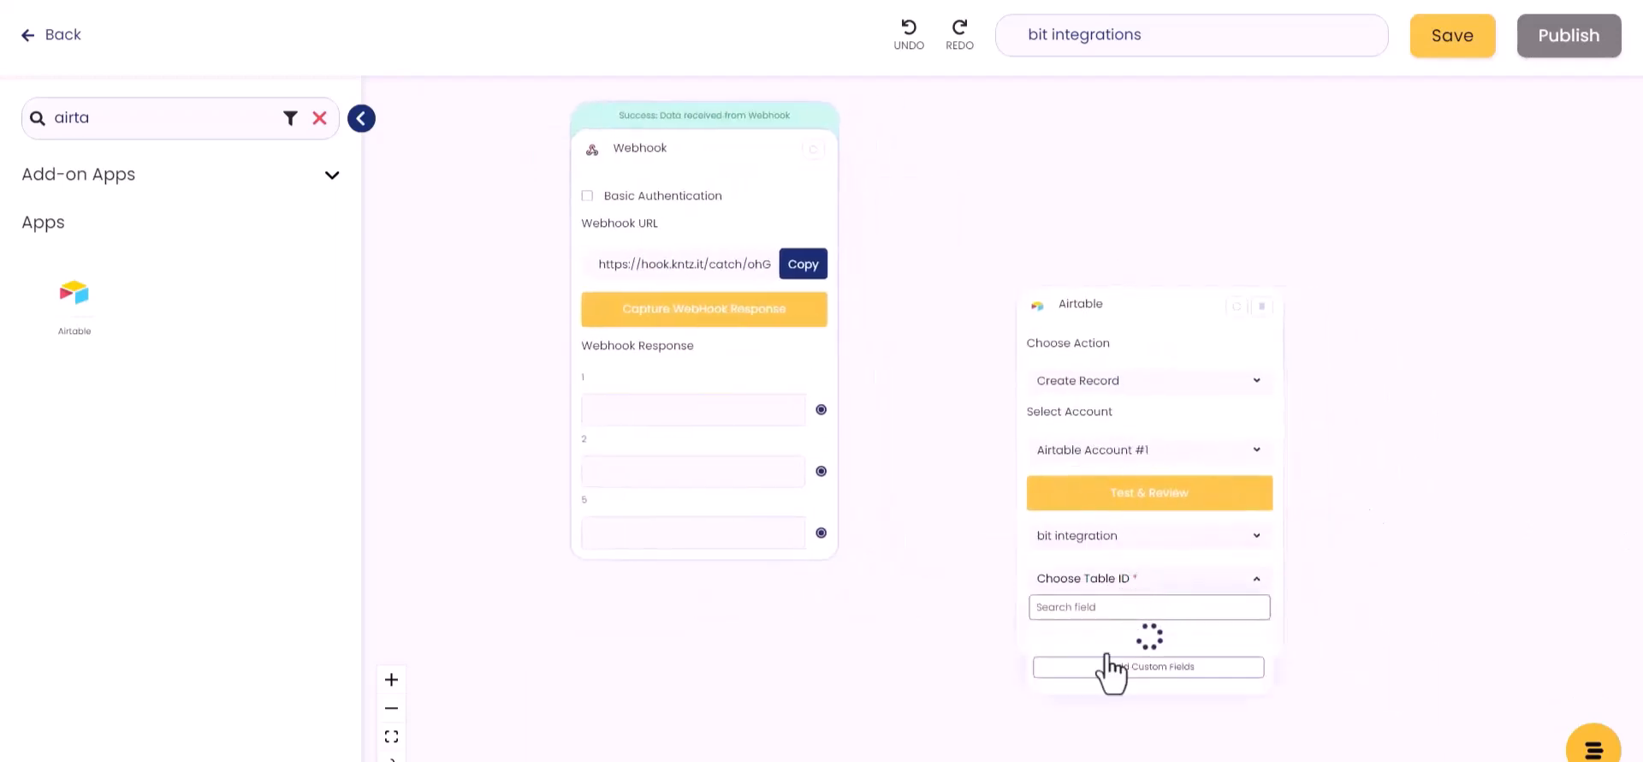
{"action": "left_click", "coordinate": [1071, 650]}
{"action": "left_click", "coordinate": [1199, 630]}
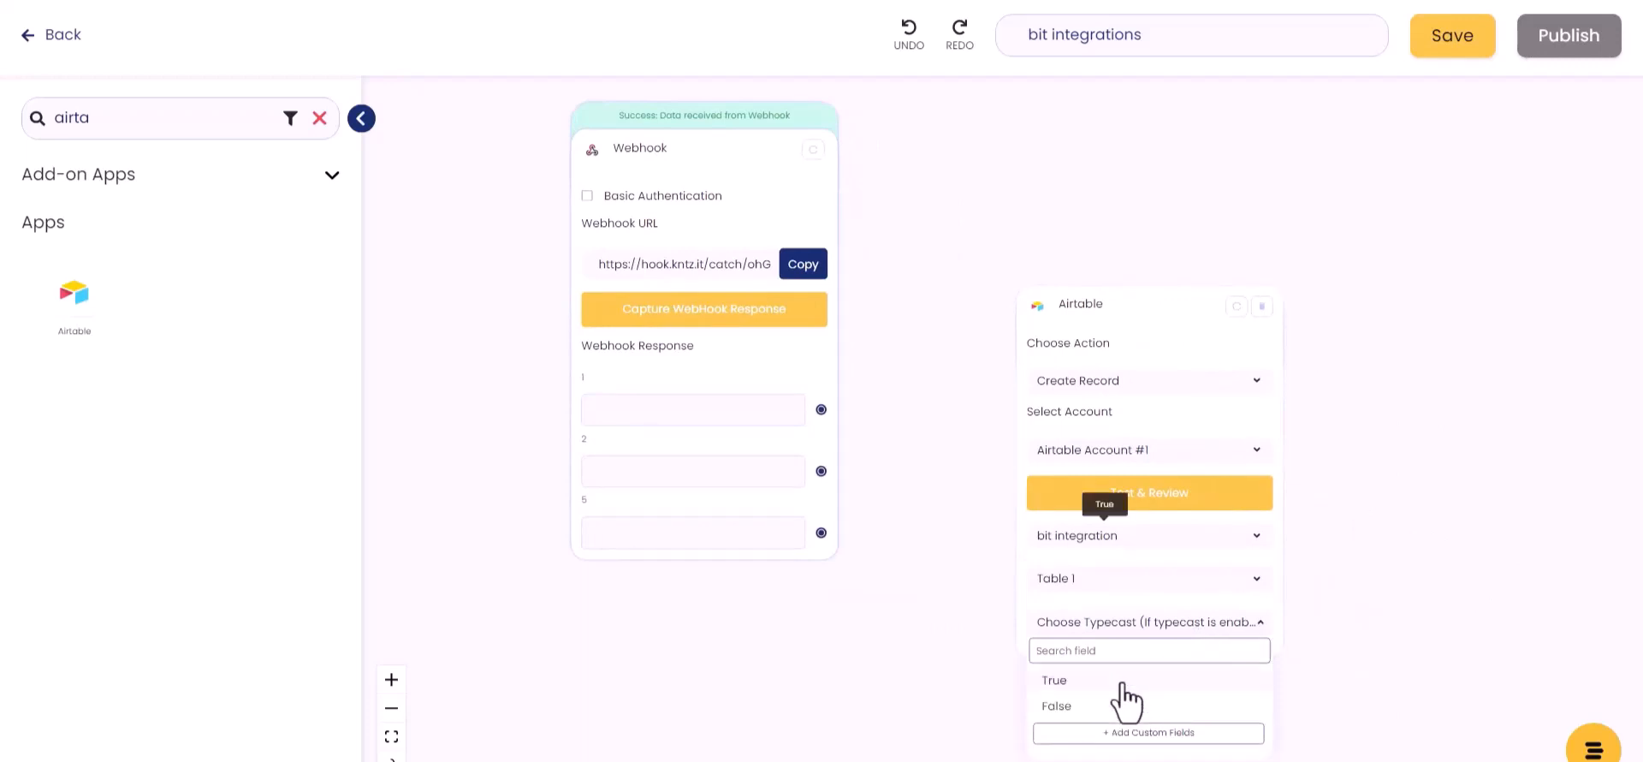
{"action": "left_click", "coordinate": [1070, 682]}
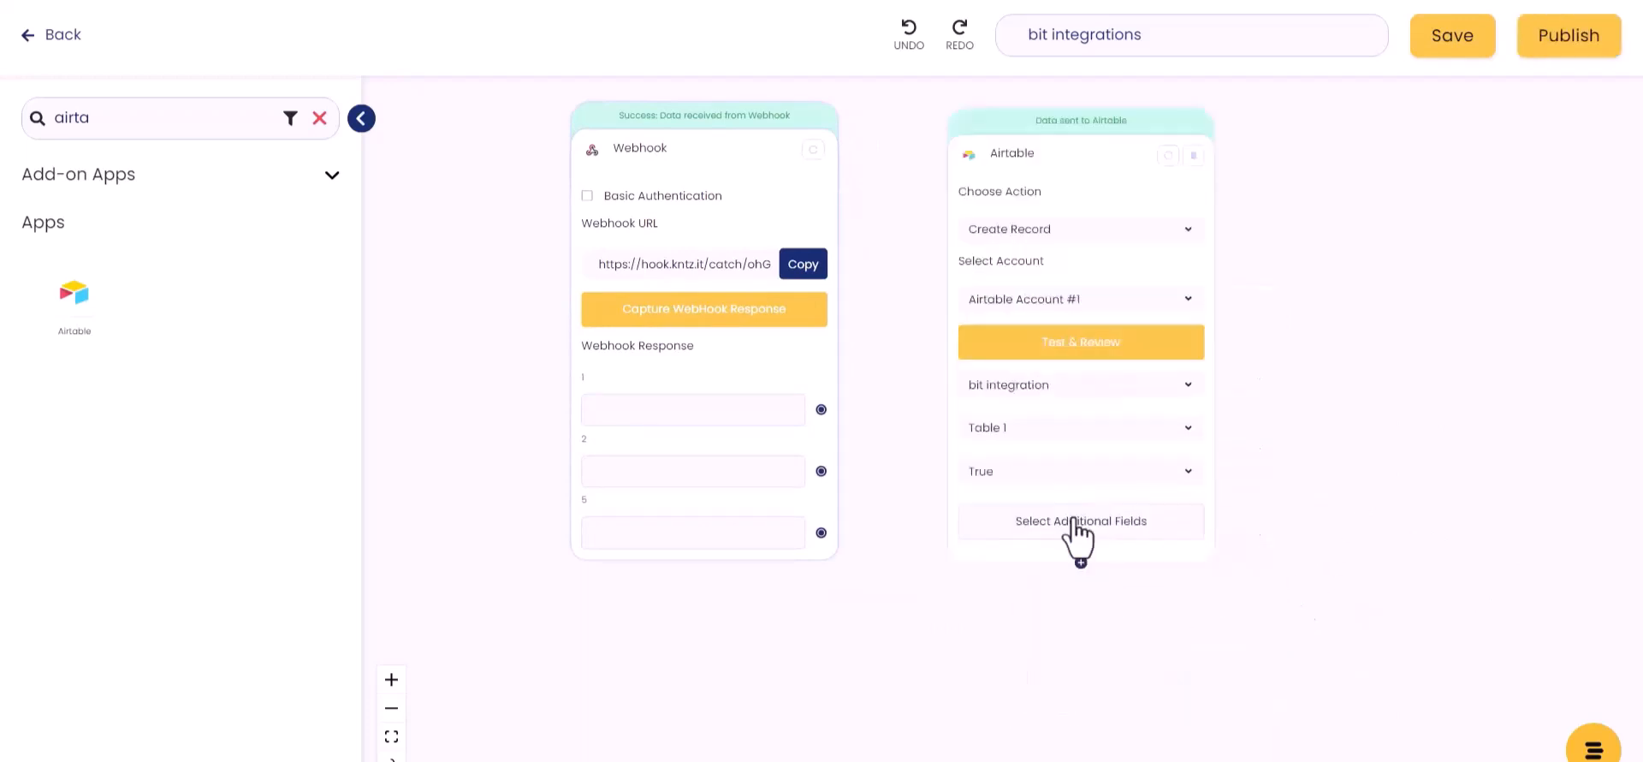
Step: Select the additional Airtable fields Name, Email and Number
{"action": "left_click", "coordinate": [1082, 523]}
{"action": "left_click", "coordinate": [298, 203]}
{"action": "left_click", "coordinate": [298, 262]}
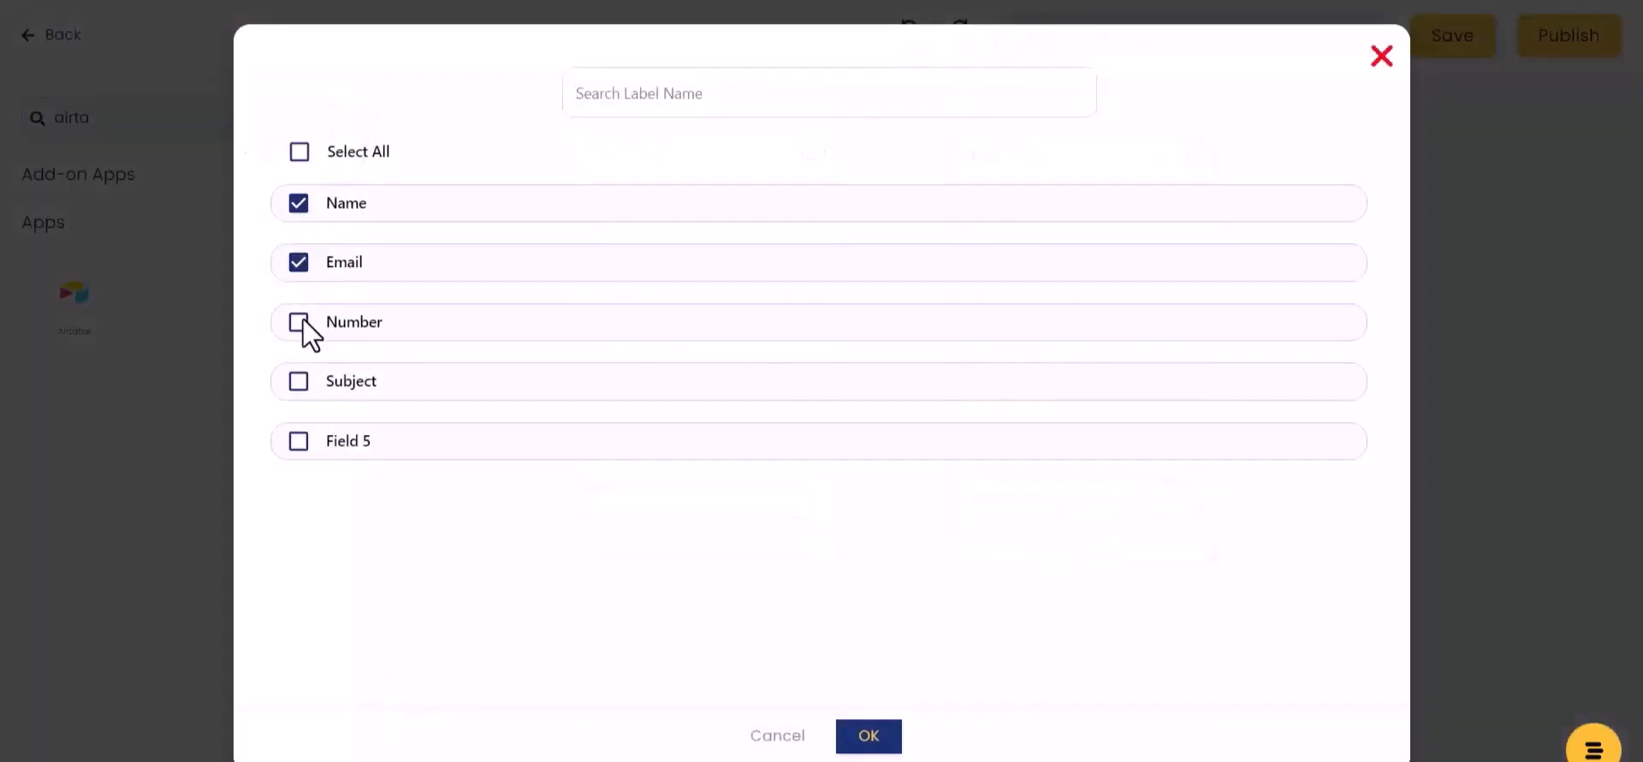
{"action": "left_click", "coordinate": [298, 322]}
Step: Map webhook values 1, 2 and 5 to Airtable's Name, Email and Number fields
{"action": "left_click", "coordinate": [868, 736]}
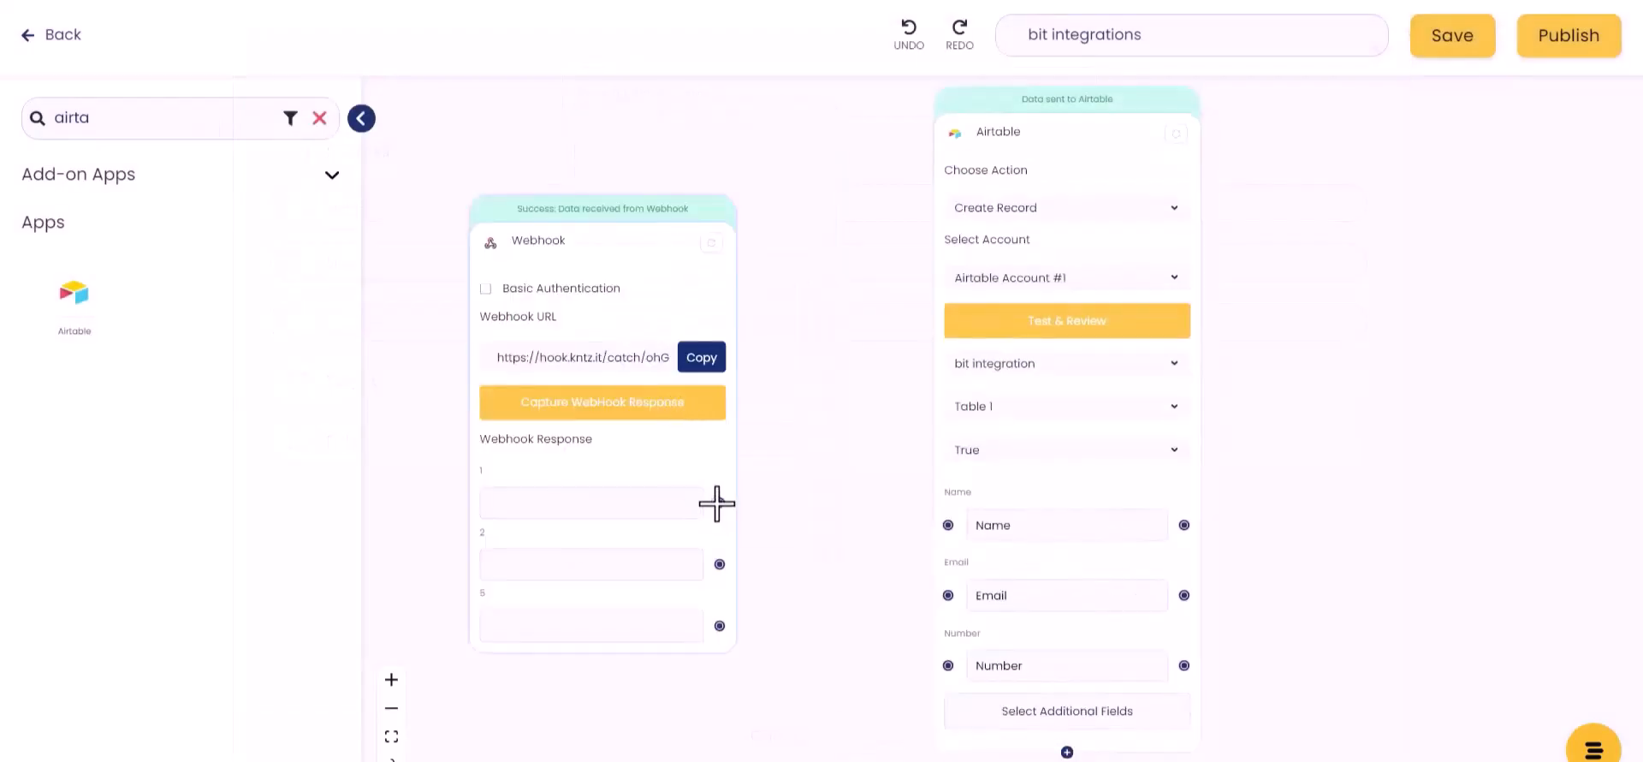
{"action": "left_click_drag", "start_coordinate": [717, 503], "coordinate": [948, 525]}
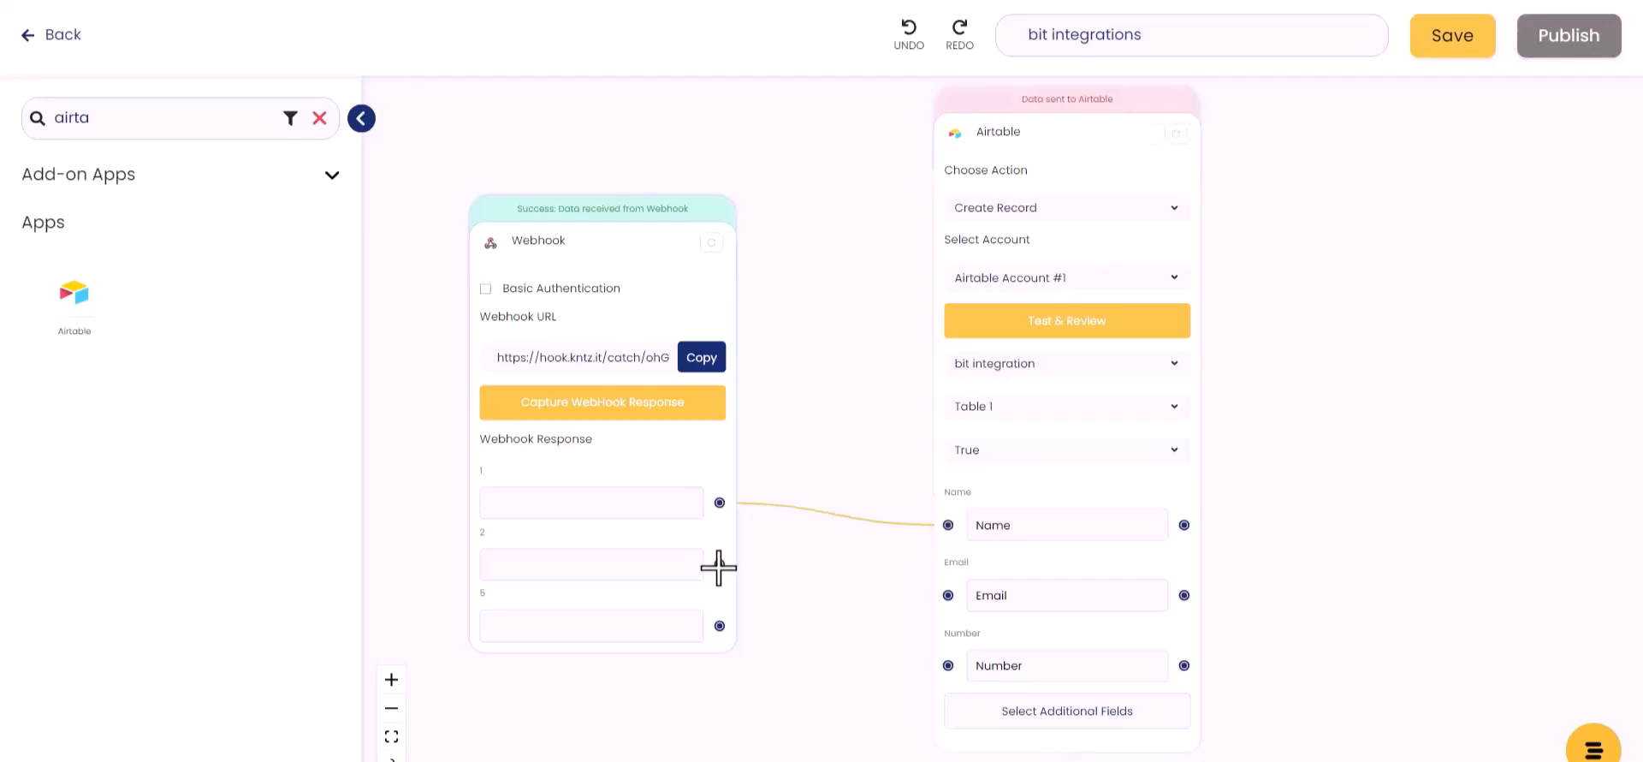
{"action": "left_click_drag", "start_coordinate": [719, 567], "coordinate": [848, 583]}
{"action": "left_click_drag", "start_coordinate": [949, 596], "coordinate": [949, 595]}
{"action": "left_click_drag", "start_coordinate": [719, 625], "coordinate": [947, 664]}
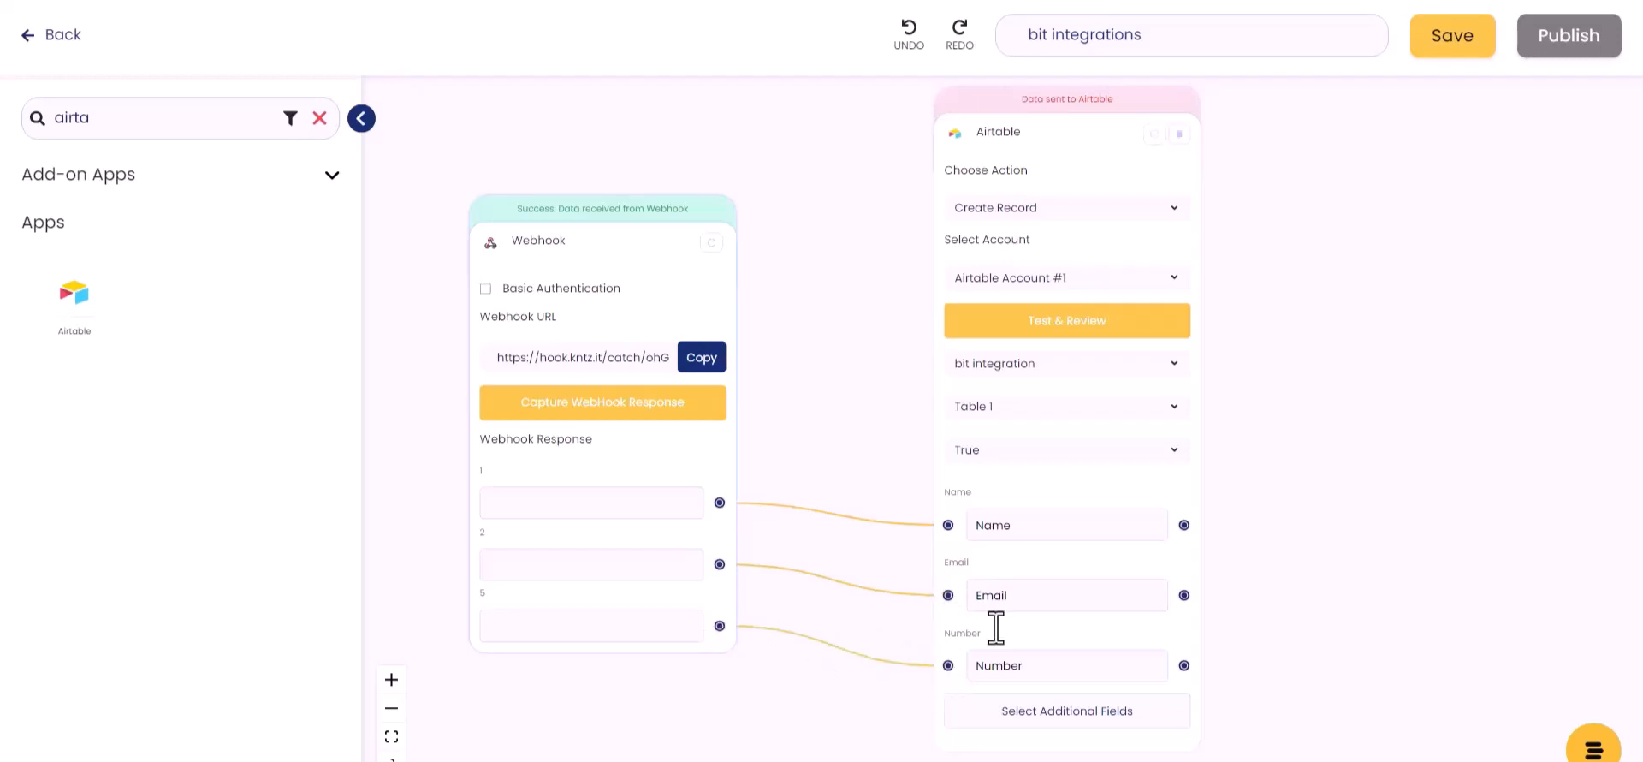
Step: Test and review the Airtable step, then save the konnect
{"action": "left_click", "coordinate": [1072, 320]}
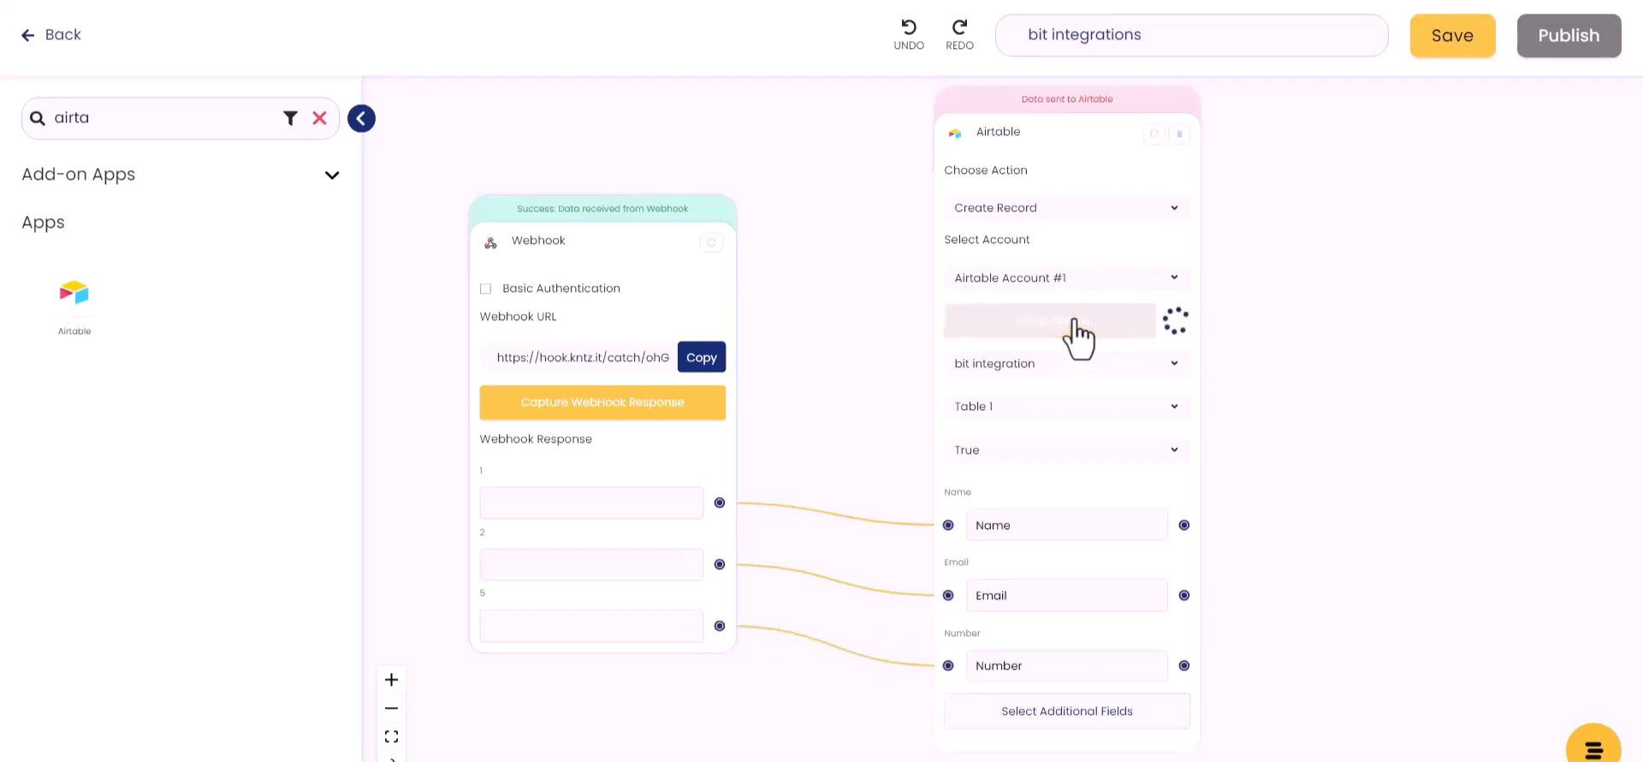
{"action": "left_click", "coordinate": [1443, 53]}
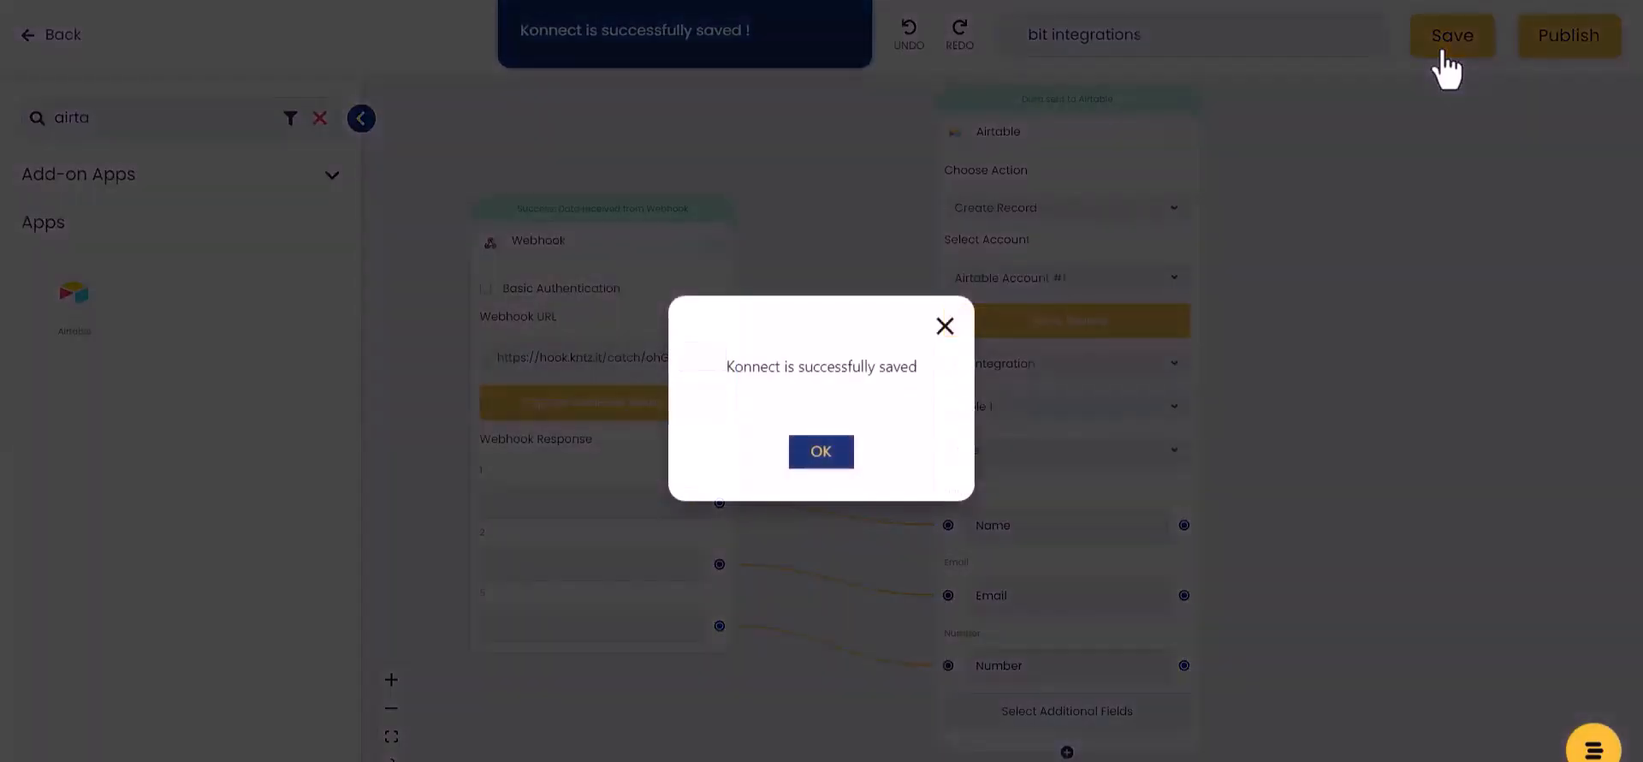
{"action": "left_click", "coordinate": [822, 460]}
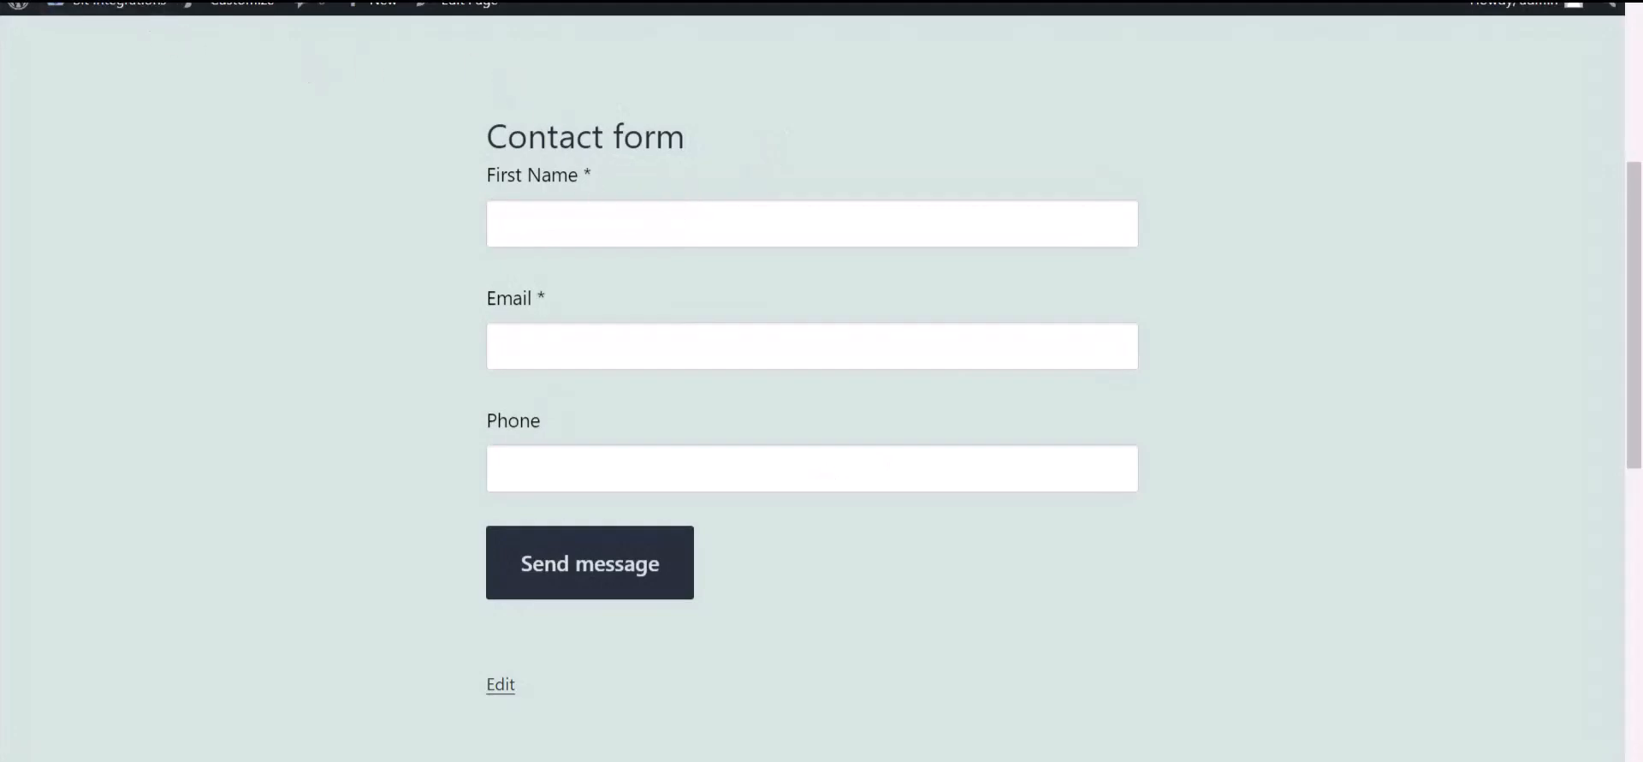
Step: Submit the contact form with a first name, e-mail address and phone number
{"action": "left_click", "coordinate": [543, 231]}
{"action": "type", "text": "Bit Integrations"}
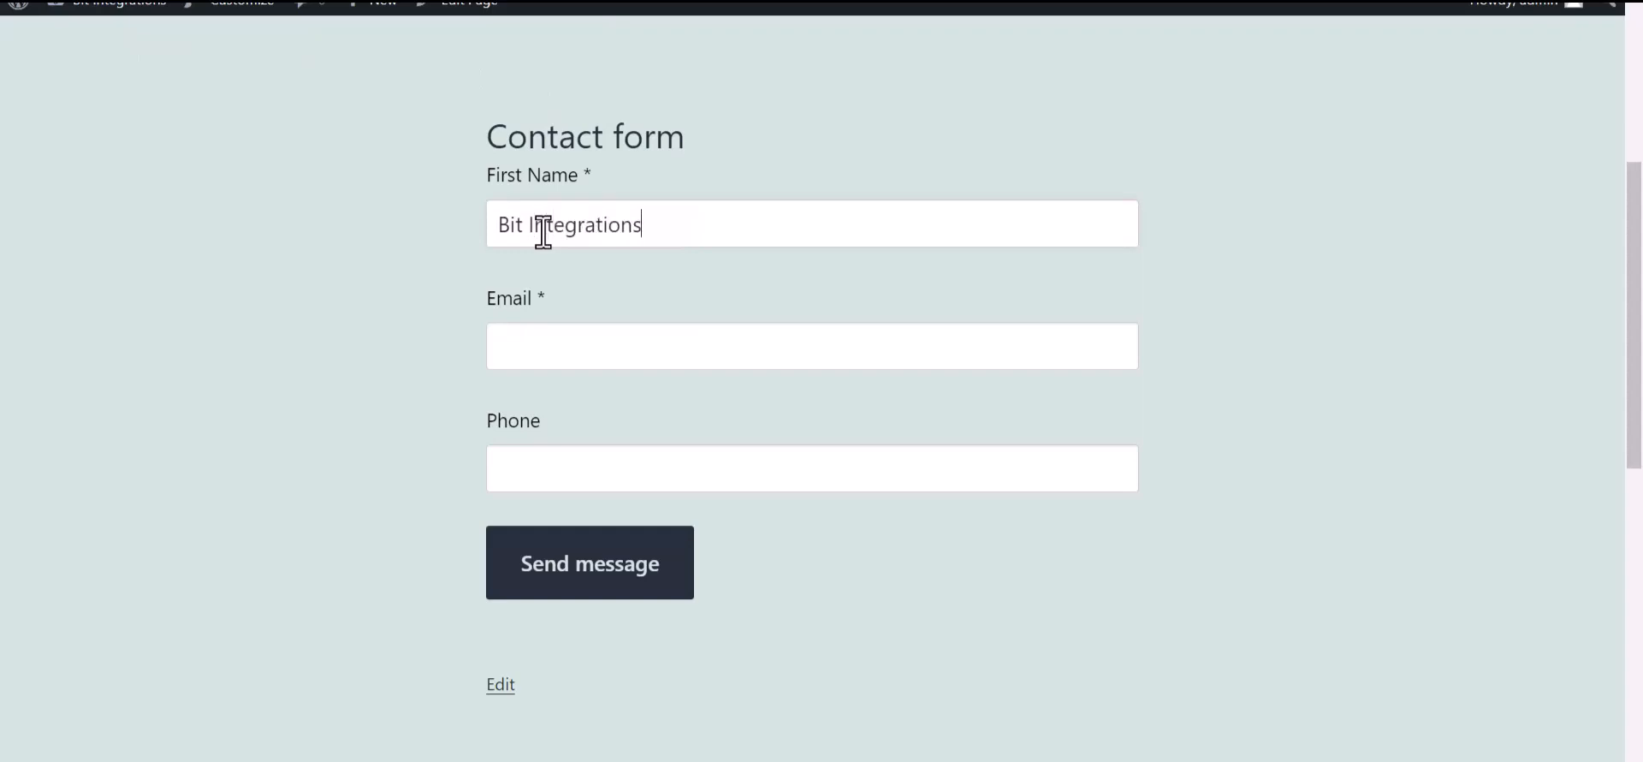
{"action": "left_click", "coordinate": [547, 351]}
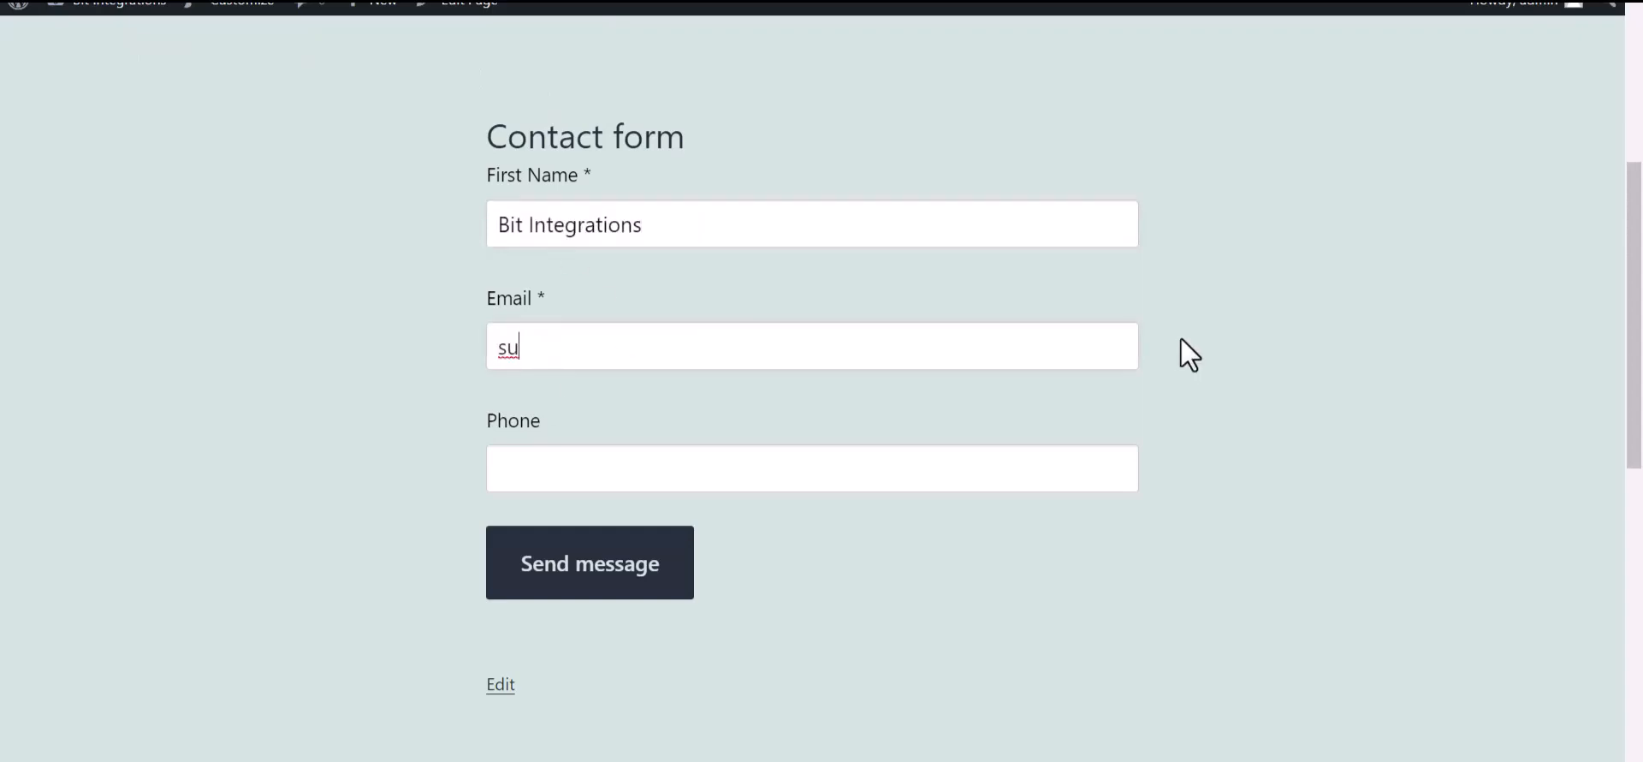
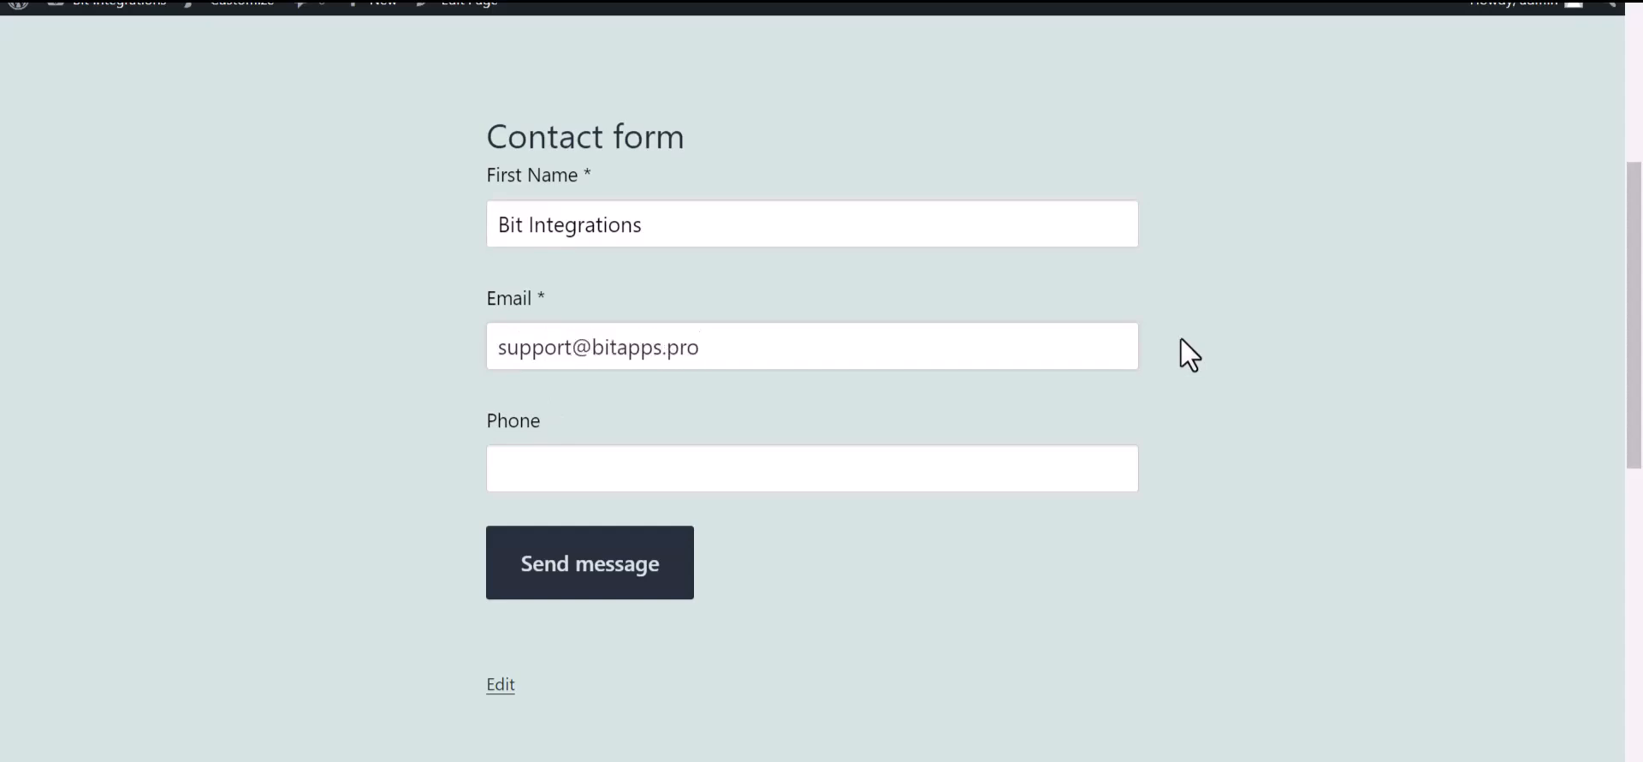
{"action": "left_click", "coordinate": [653, 476]}
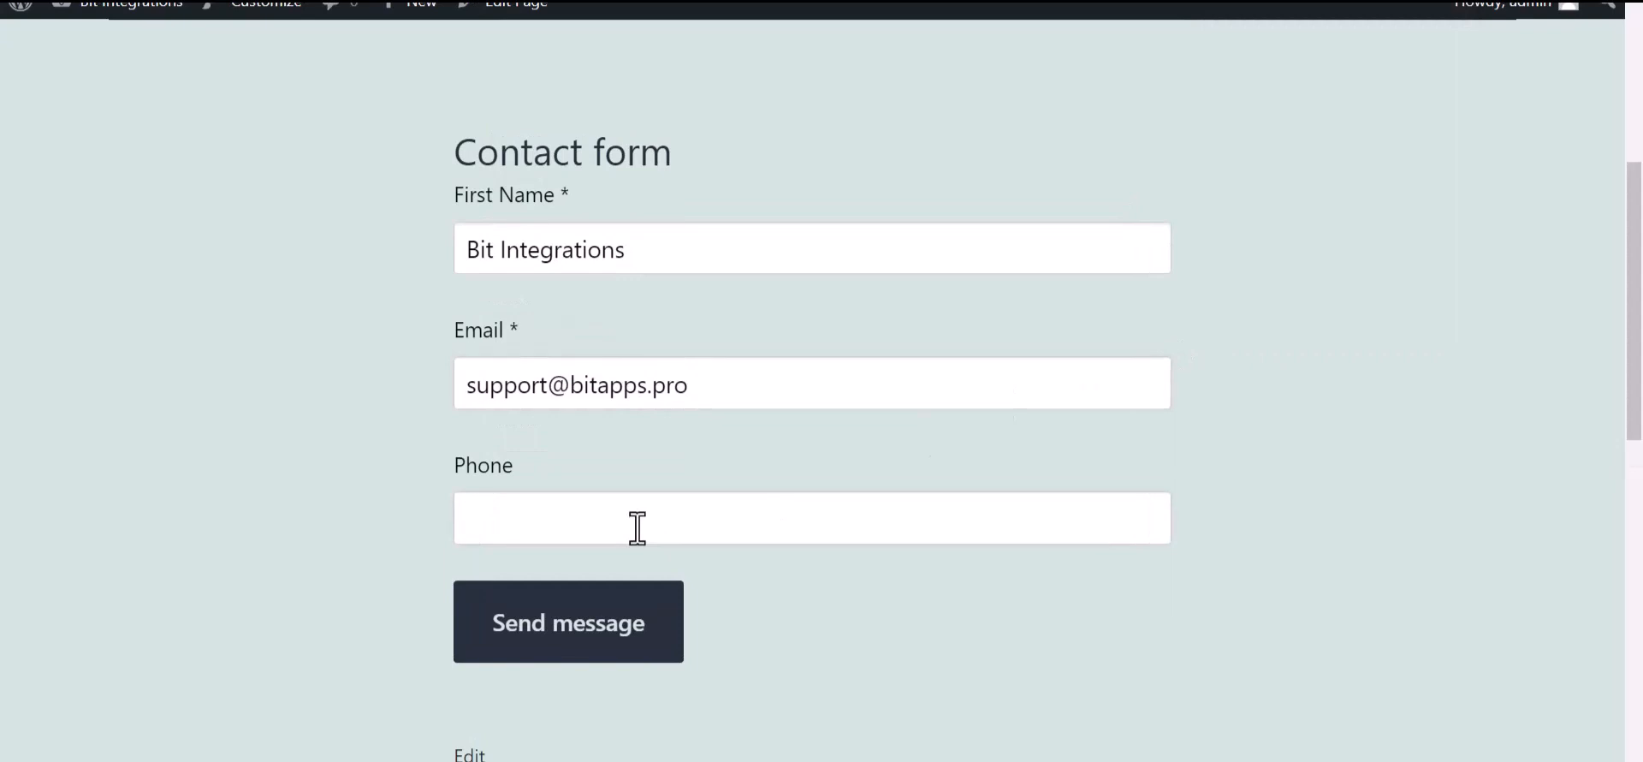
{"action": "type", "text": "444555666"}
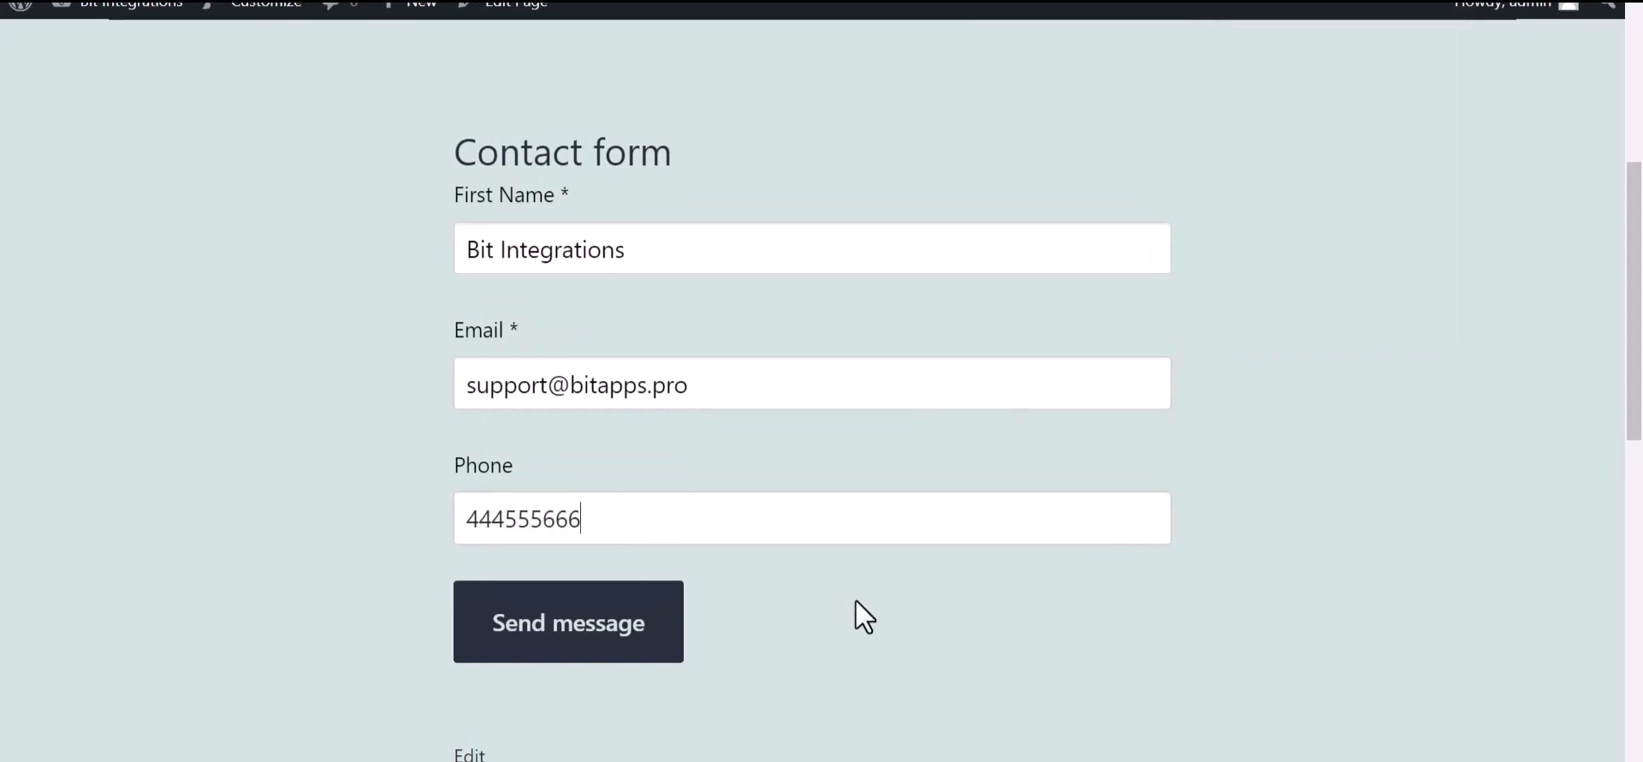
{"action": "left_click", "coordinate": [604, 643]}
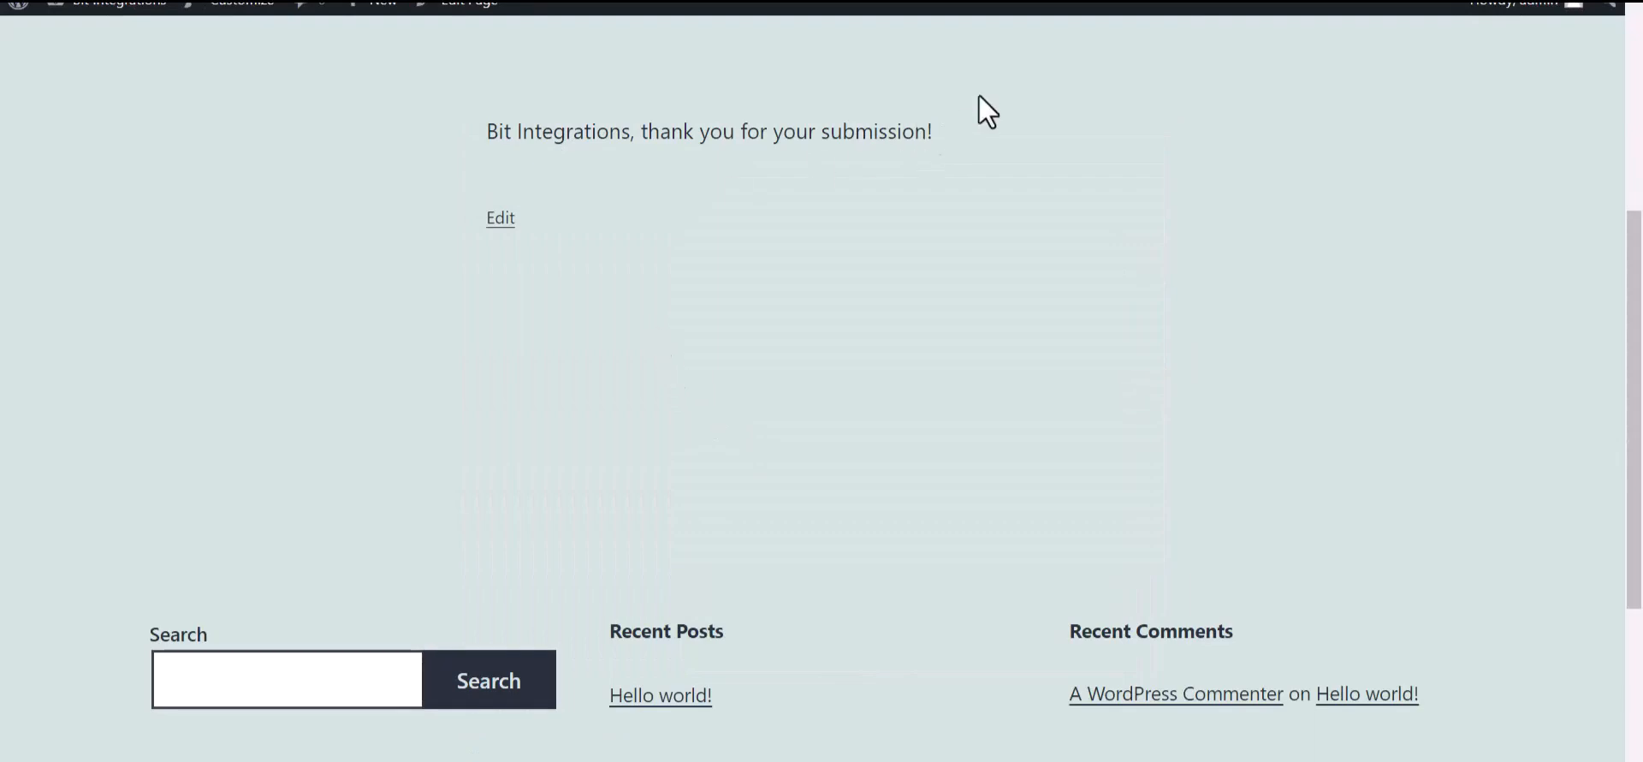
Step: Check the thank-you message, then view the new record in Airtable's Table 1
{"action": "left_click_drag", "start_coordinate": [935, 131], "coordinate": [644, 133]}
{"action": "left_click", "coordinate": [712, 302]}
{"action": "key", "text": "ctrl+Tab"}
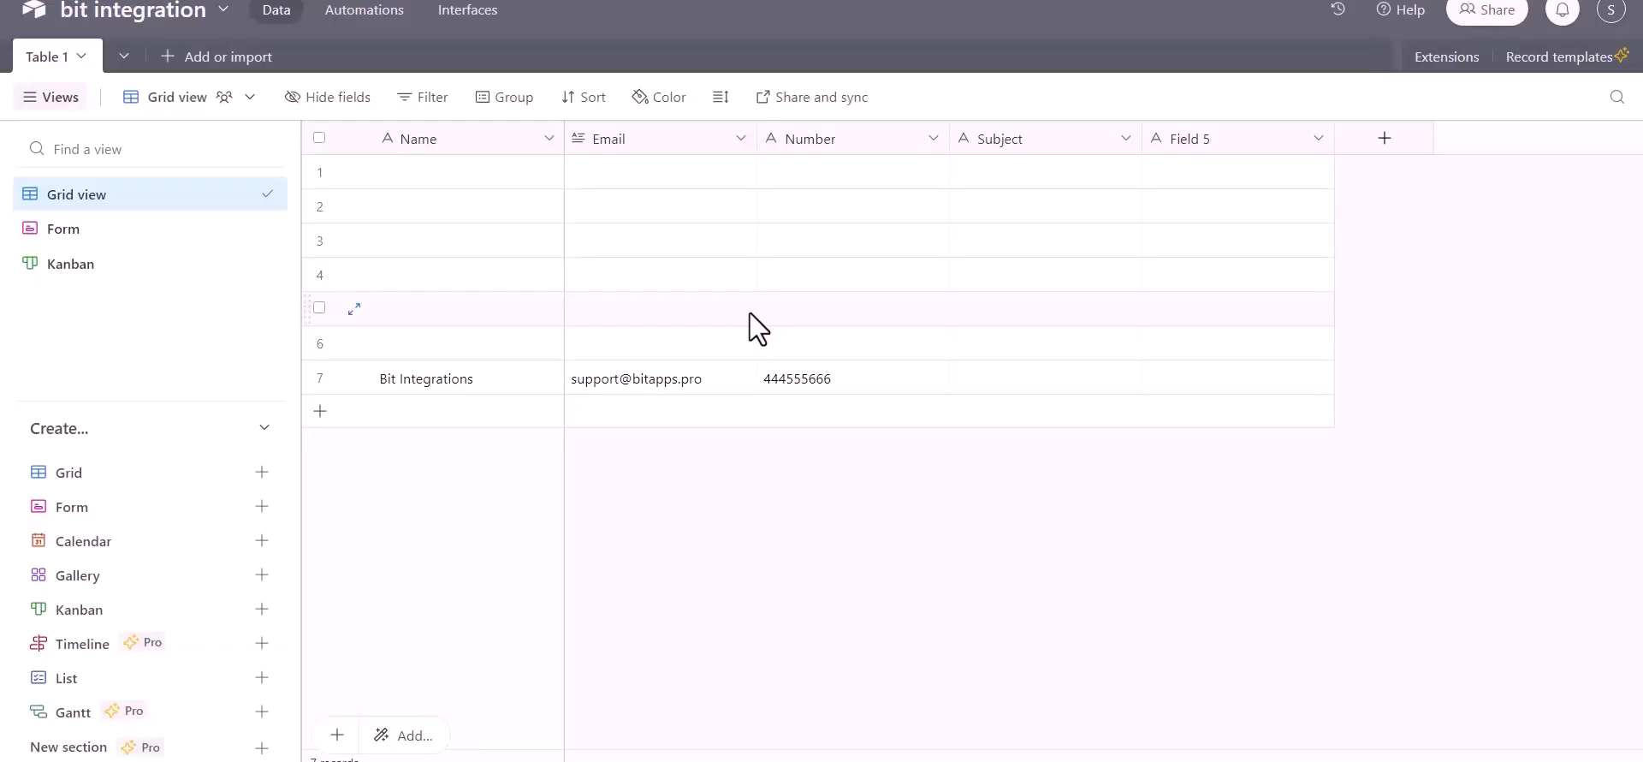